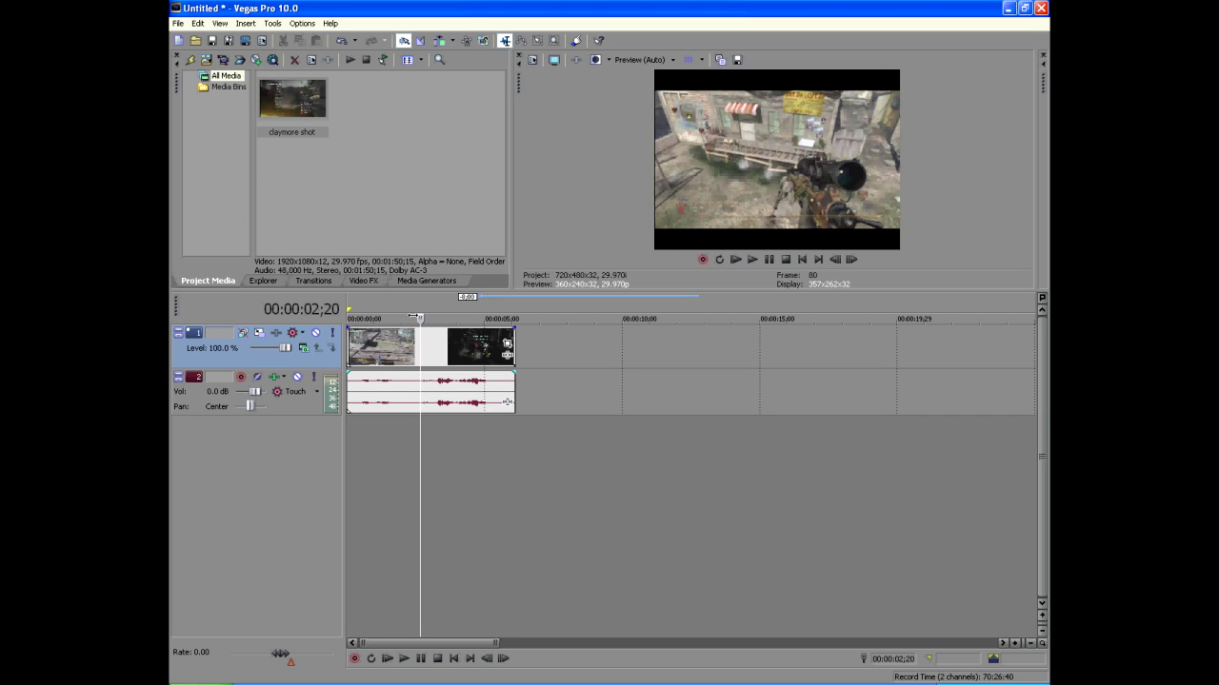
# Step: Step the gameplay to frame 84 and insert a new video track above it
pyautogui.press('Right')
pyautogui.press('Right')
pyautogui.press('Right')
pyautogui.press('Right')
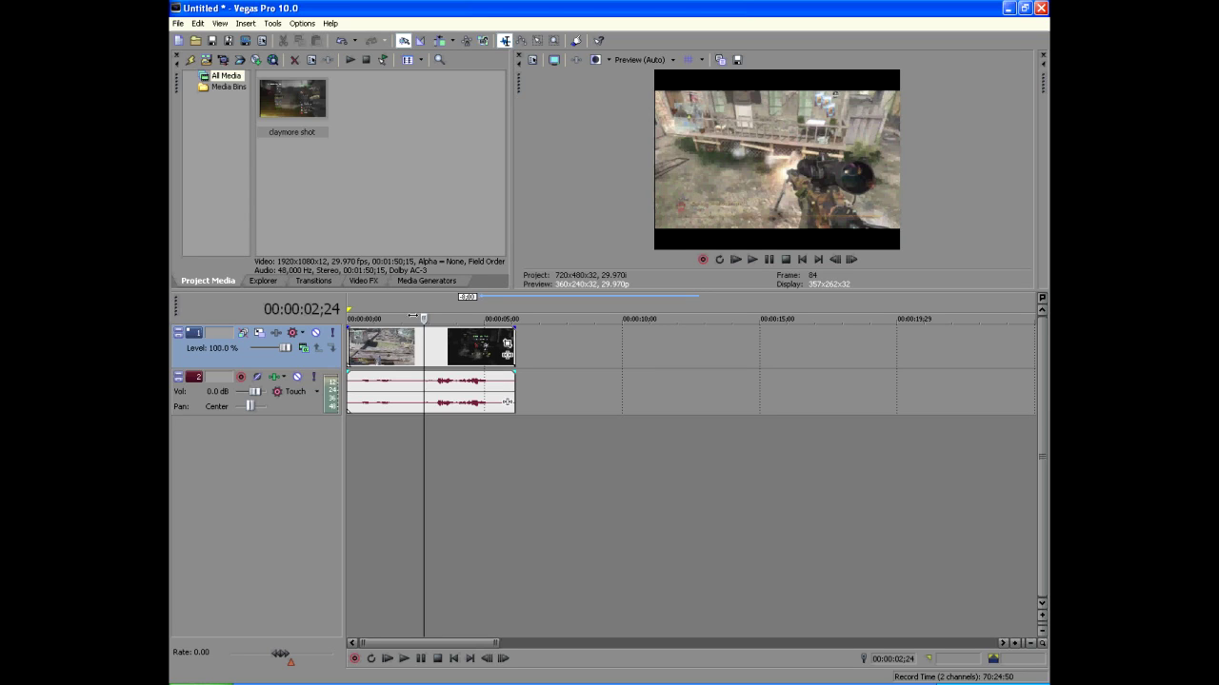
pyautogui.press('Left')
pyautogui.press('Right')
pyautogui.press('Left')
pyautogui.press('Left')
pyautogui.press('Right')
pyautogui.press('Right')
pyautogui.rightClick(509, 512)
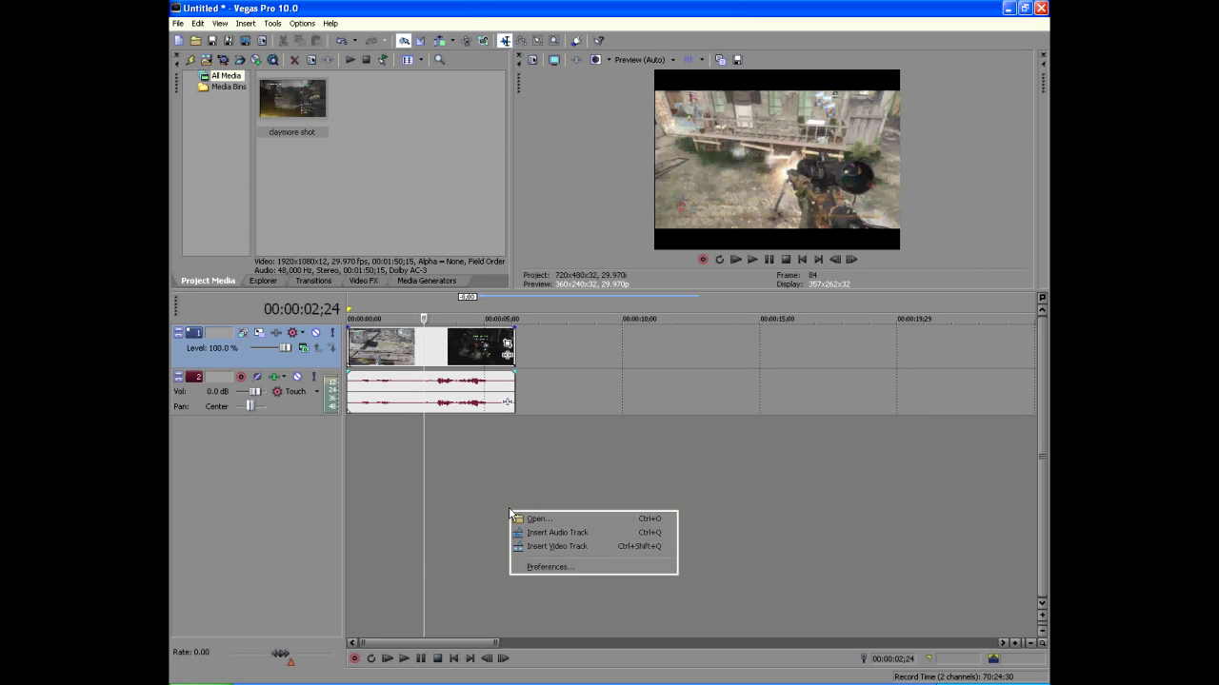
pyautogui.click(564, 546)
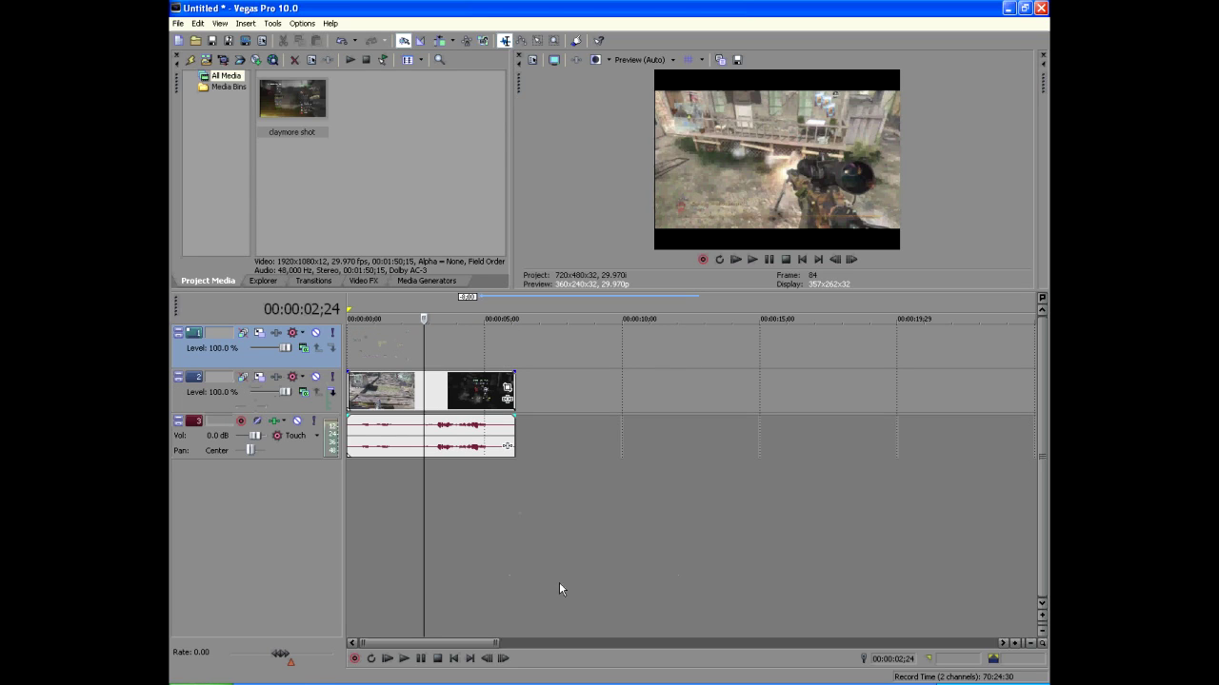
# Step: Pick the Elliptical Ring preset from the Color Gradient media generator
pyautogui.click(417, 282)
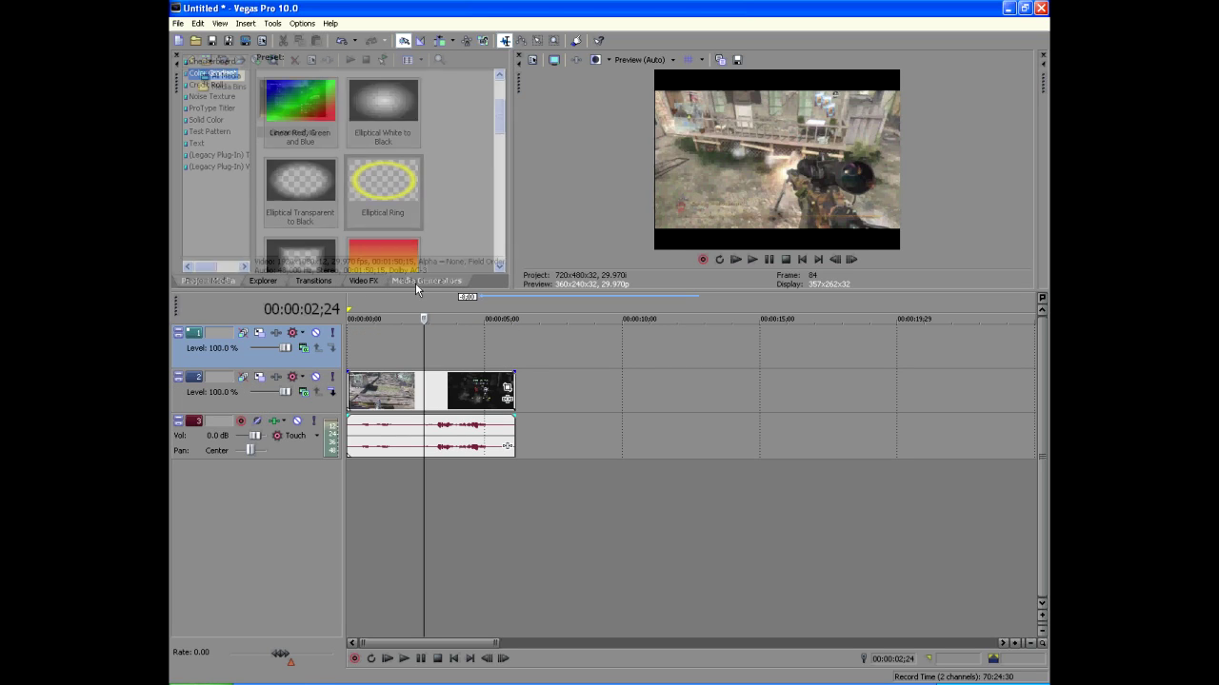
pyautogui.click(204, 61)
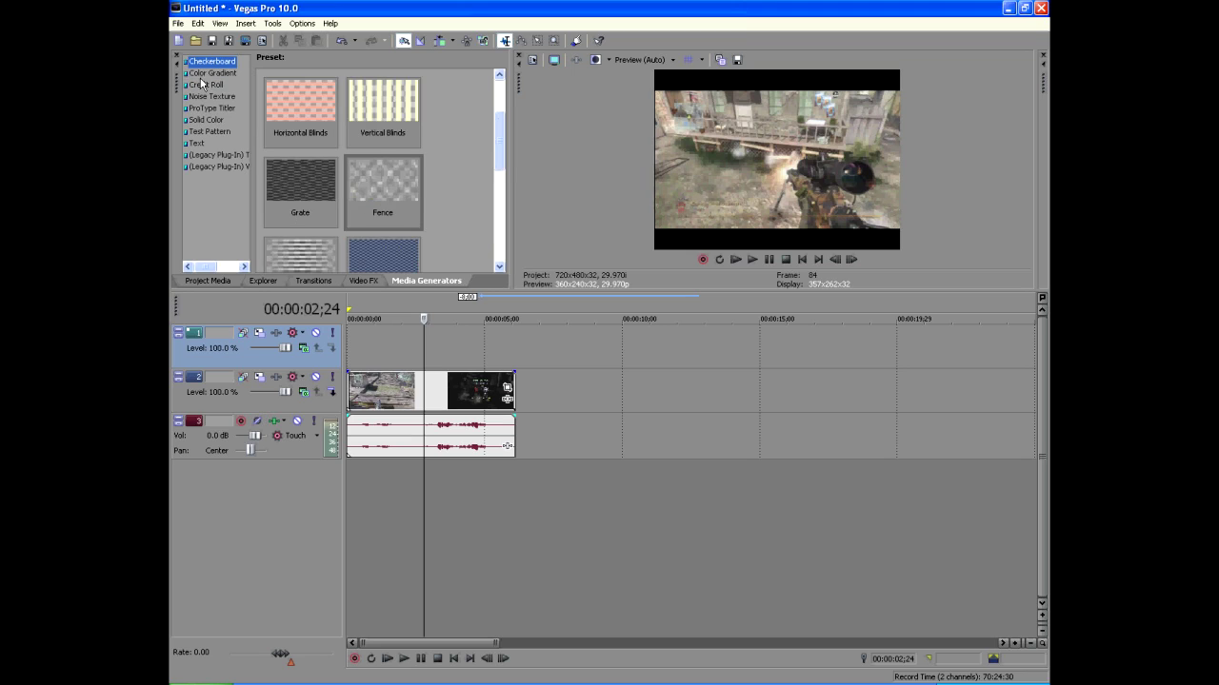
pyautogui.click(205, 73)
pyautogui.click(380, 188)
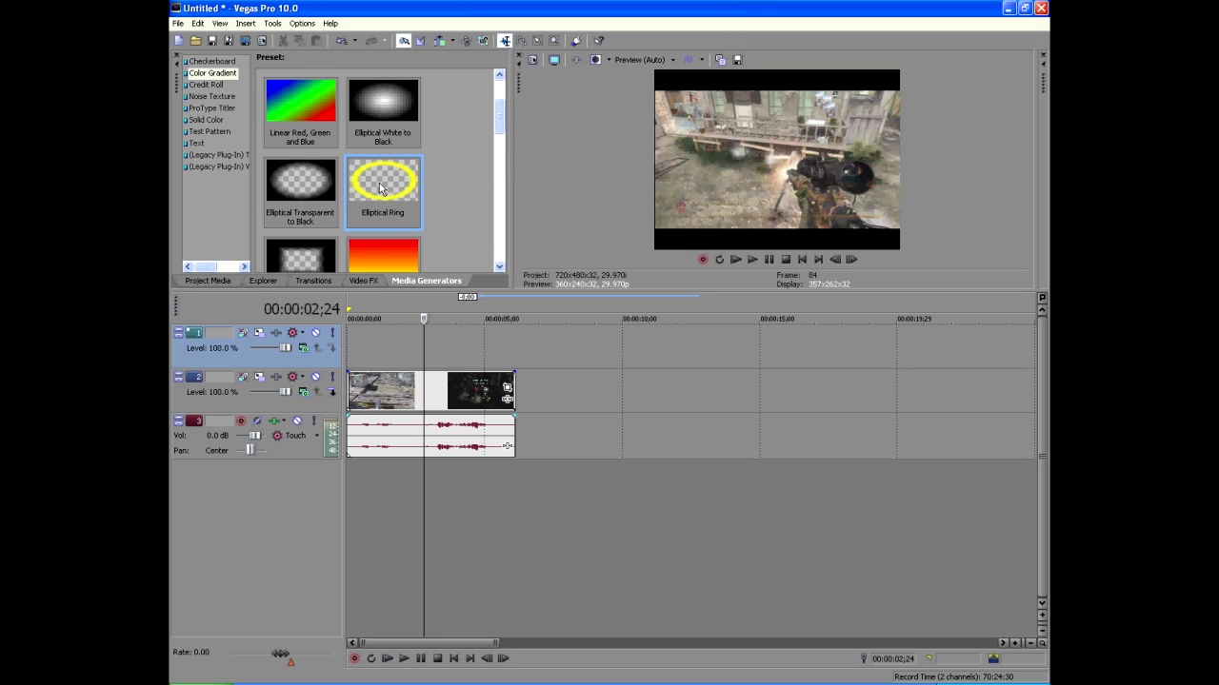
# Step: Place the Elliptical Ring on track 1 at the playhead with aspect angle 50 and distance 0.220
pyautogui.moveTo(373, 194); pyautogui.dragTo(434, 356)
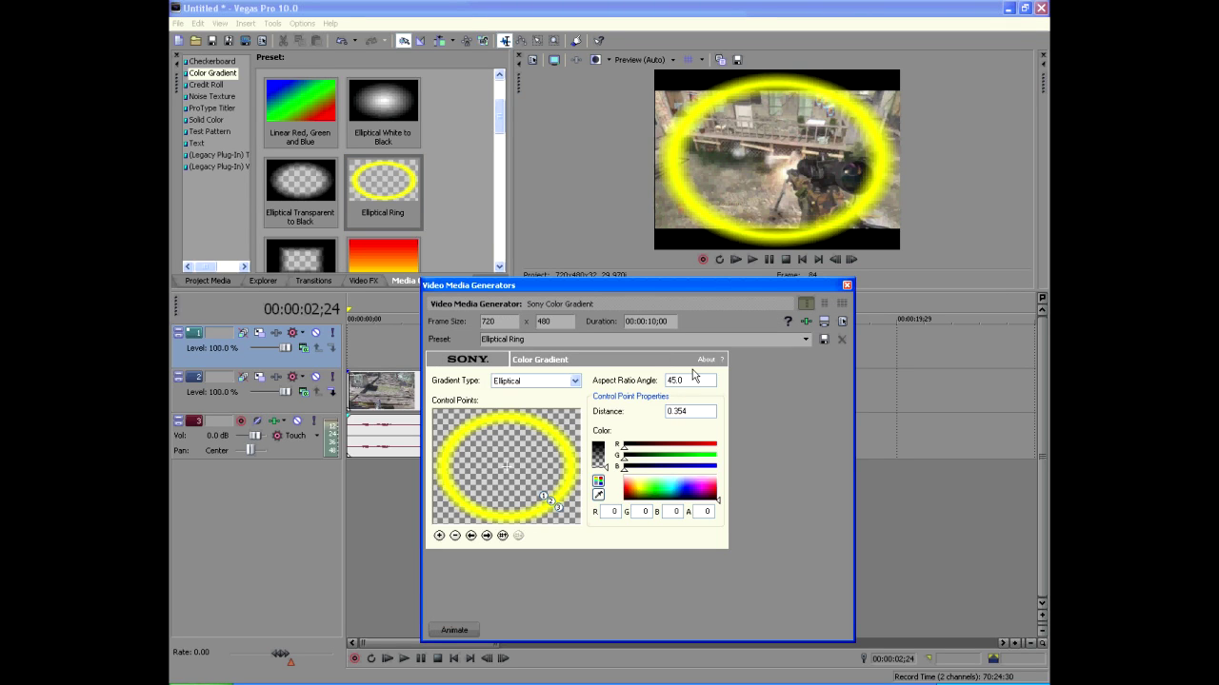
pyautogui.moveTo(688, 380); pyautogui.dragTo(647, 380)
pyautogui.write('50')
pyautogui.click(707, 412)
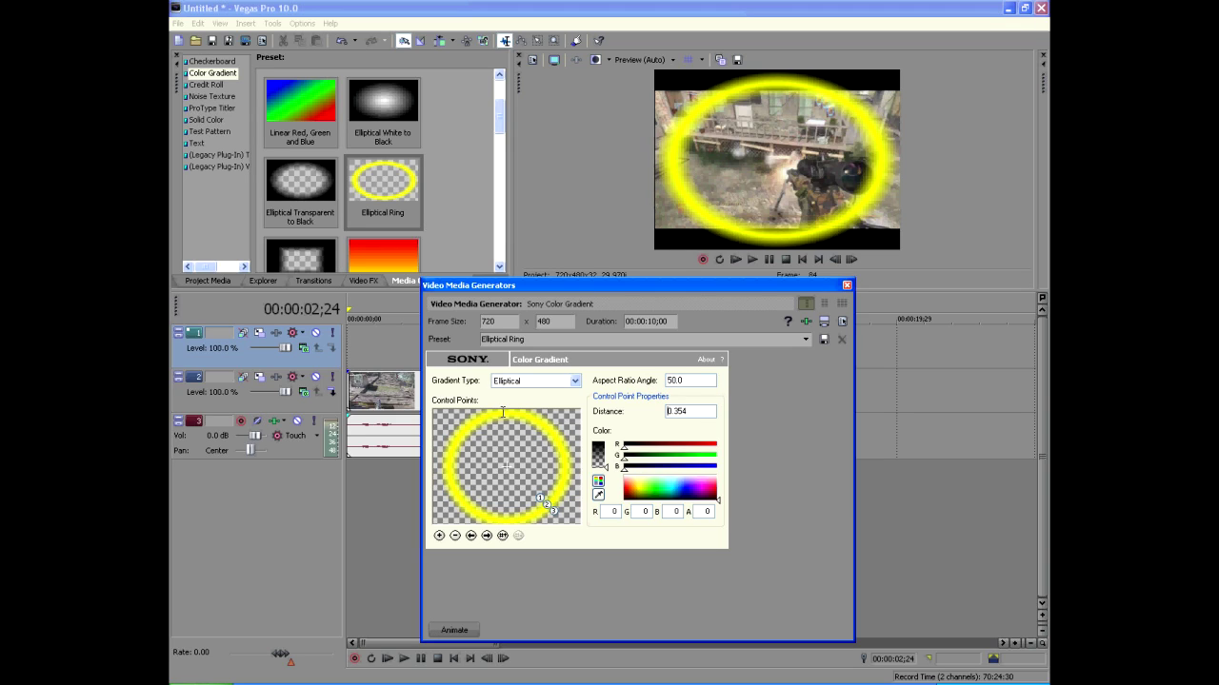
pyautogui.moveTo(714, 411); pyautogui.dragTo(648, 412)
pyautogui.write('0')
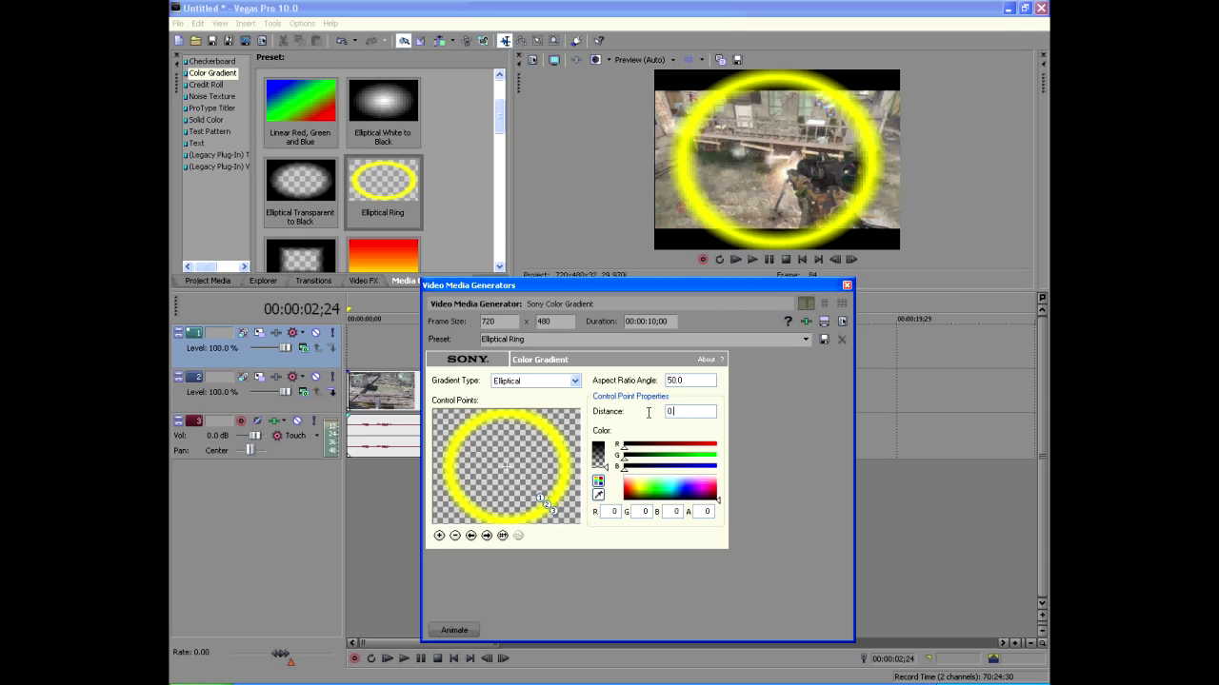
pyautogui.write('.220')
pyautogui.click(847, 286)
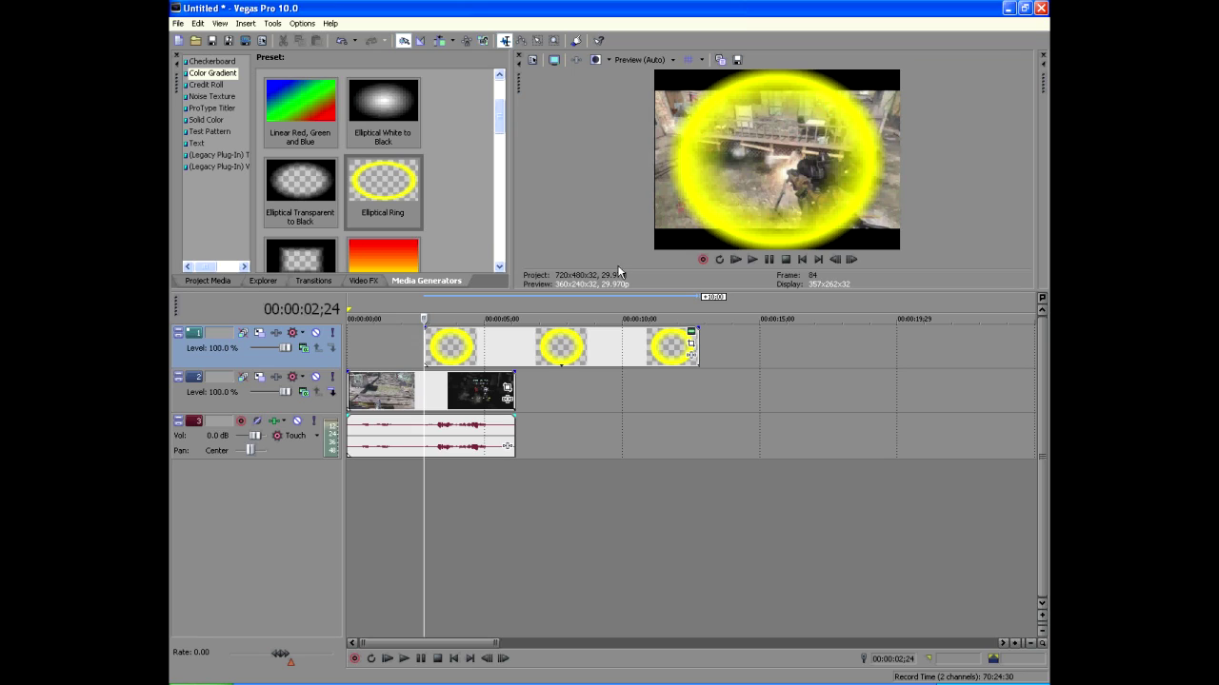
# Step: Set the ring track's compositing mode to a custom Sony Height Map compositor
pyautogui.click(305, 351)
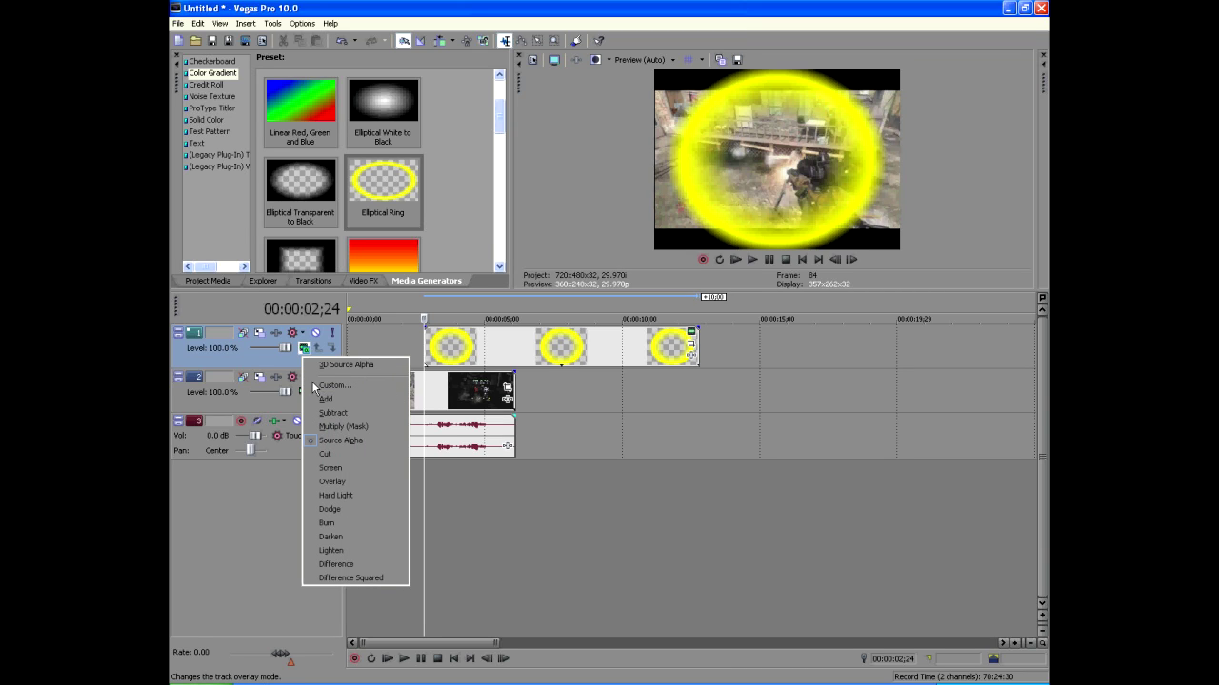
pyautogui.click(342, 387)
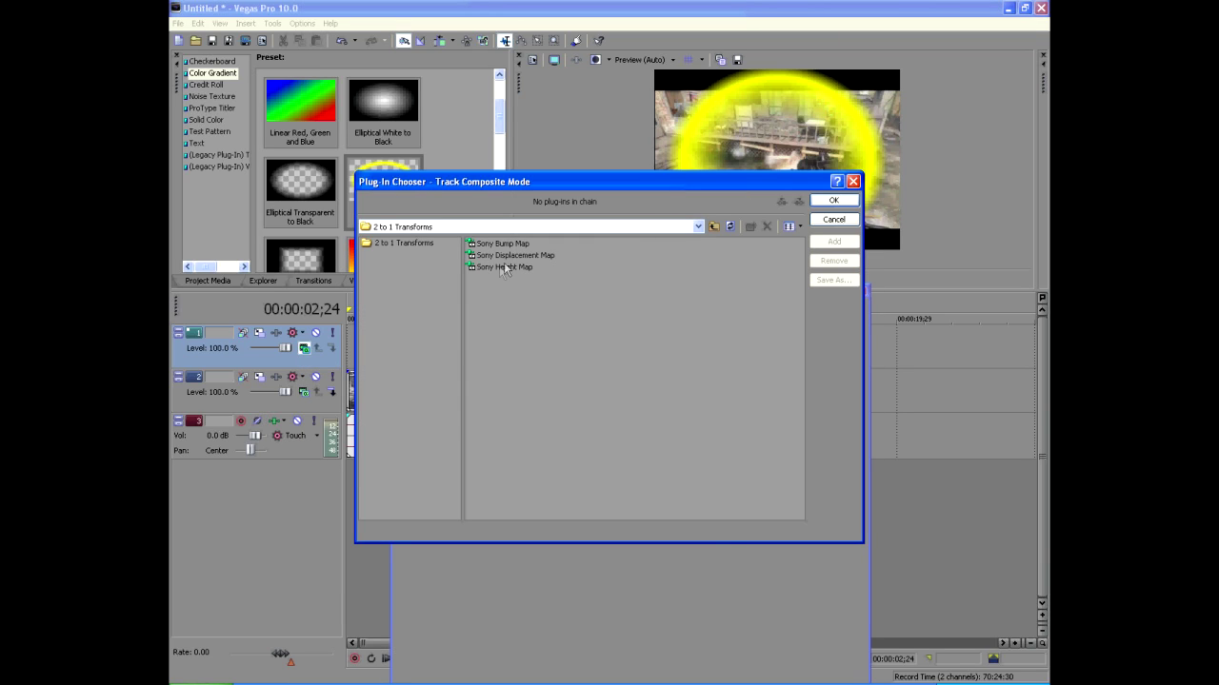
pyautogui.click(504, 267)
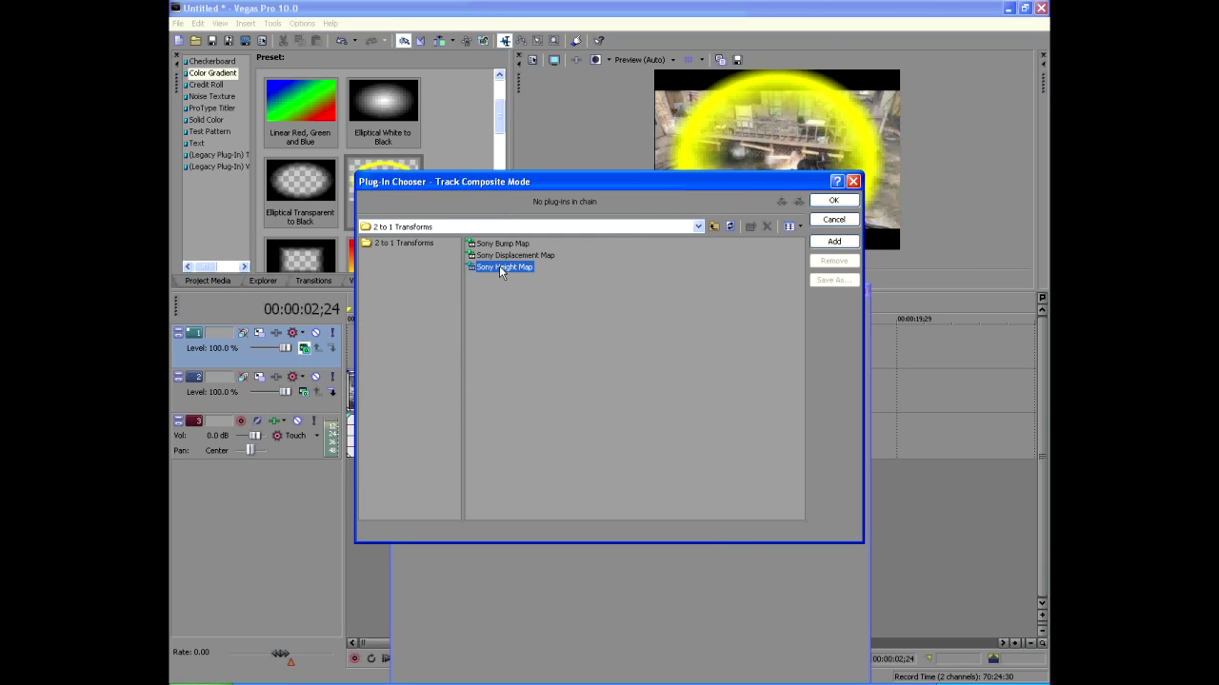
pyautogui.click(844, 244)
pyautogui.click(834, 201)
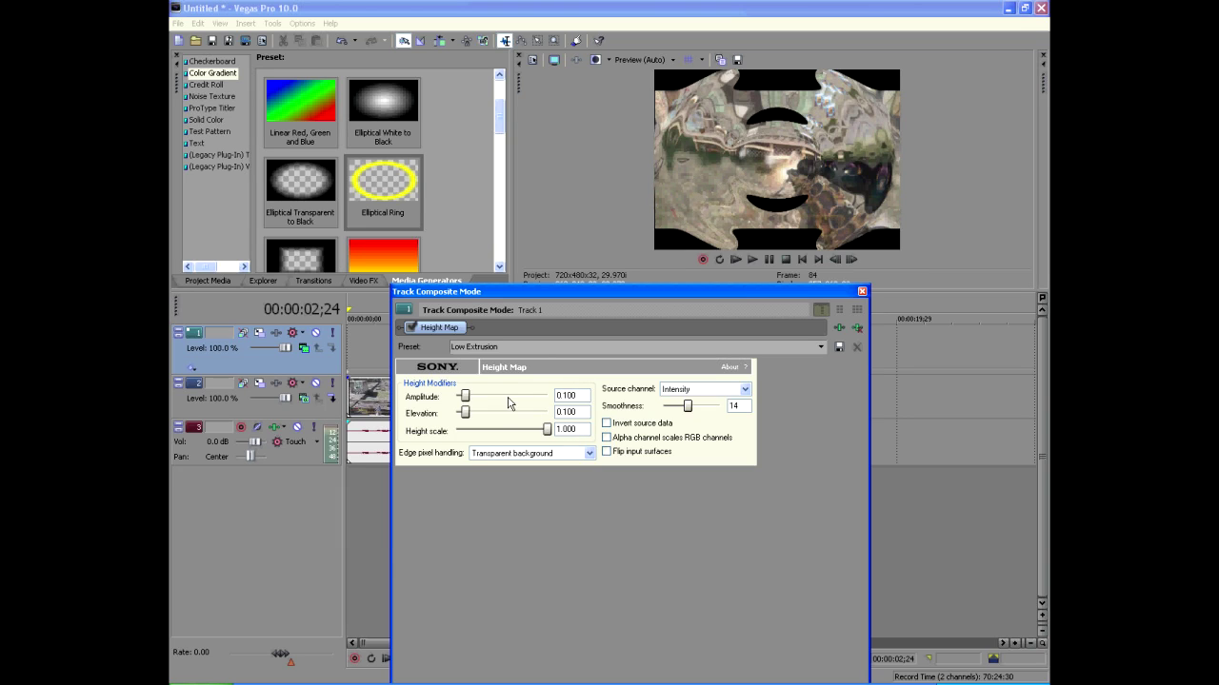
# Step: Give the Height Map height scale 0.550, wrapped edge pixels and smoothness 20
pyautogui.moveTo(588, 430); pyautogui.dragTo(466, 435)
pyautogui.write('0.550')
pyautogui.click(589, 453)
pyautogui.click(494, 475)
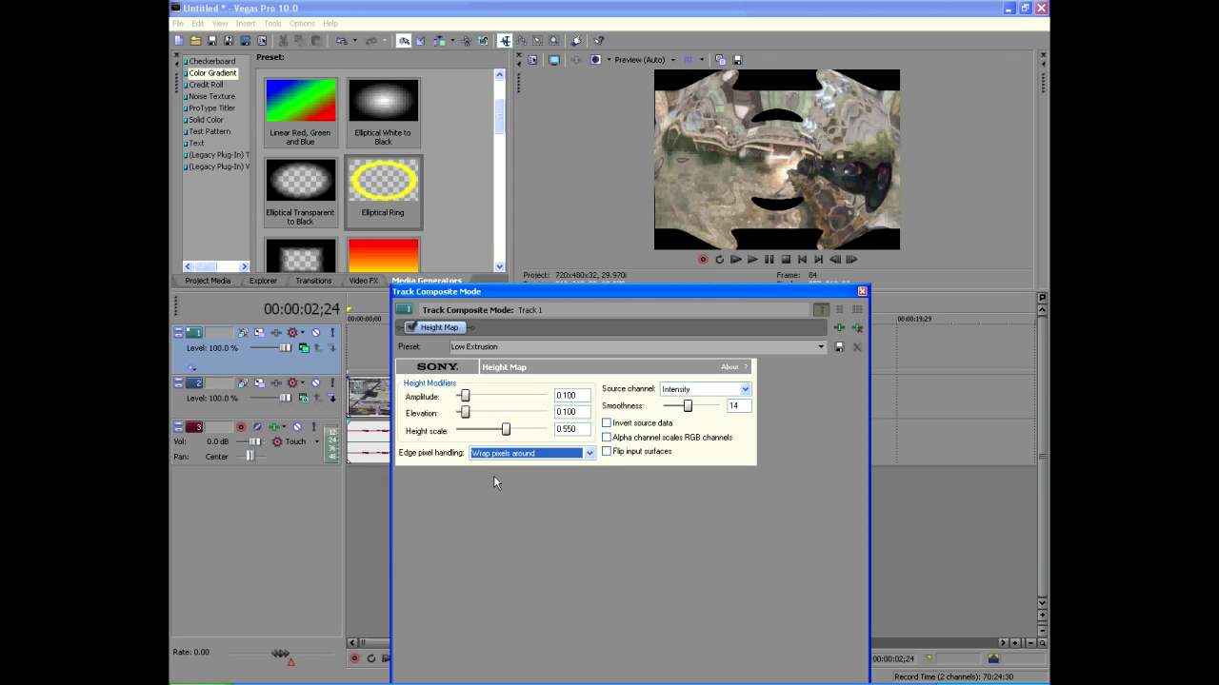
pyautogui.doubleClick(734, 406)
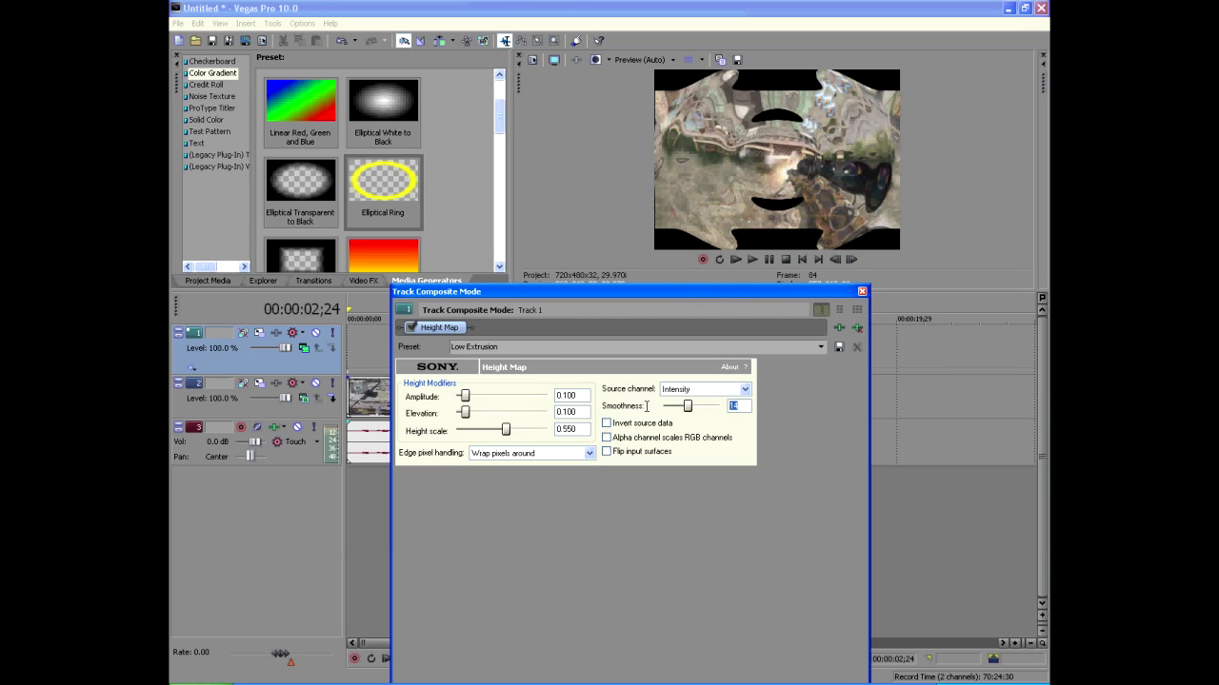
pyautogui.write('20')
pyautogui.click(863, 291)
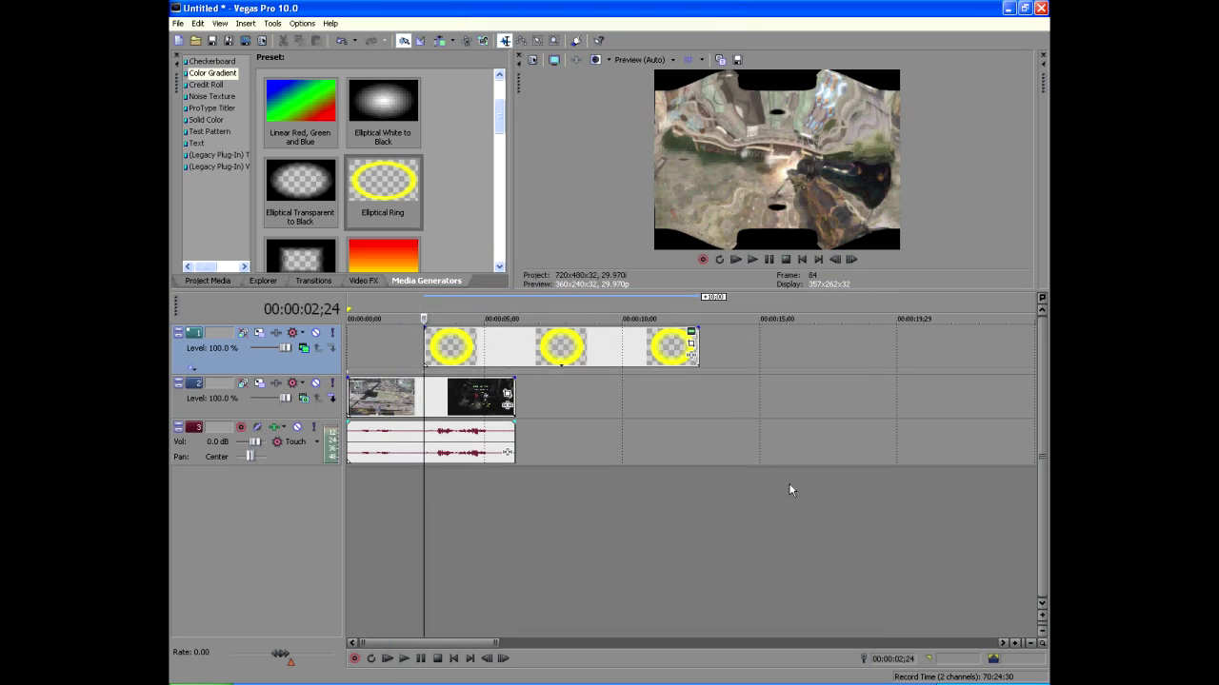
# Step: Position the playhead precisely at 00:00:03;01
pyautogui.click(431, 315)
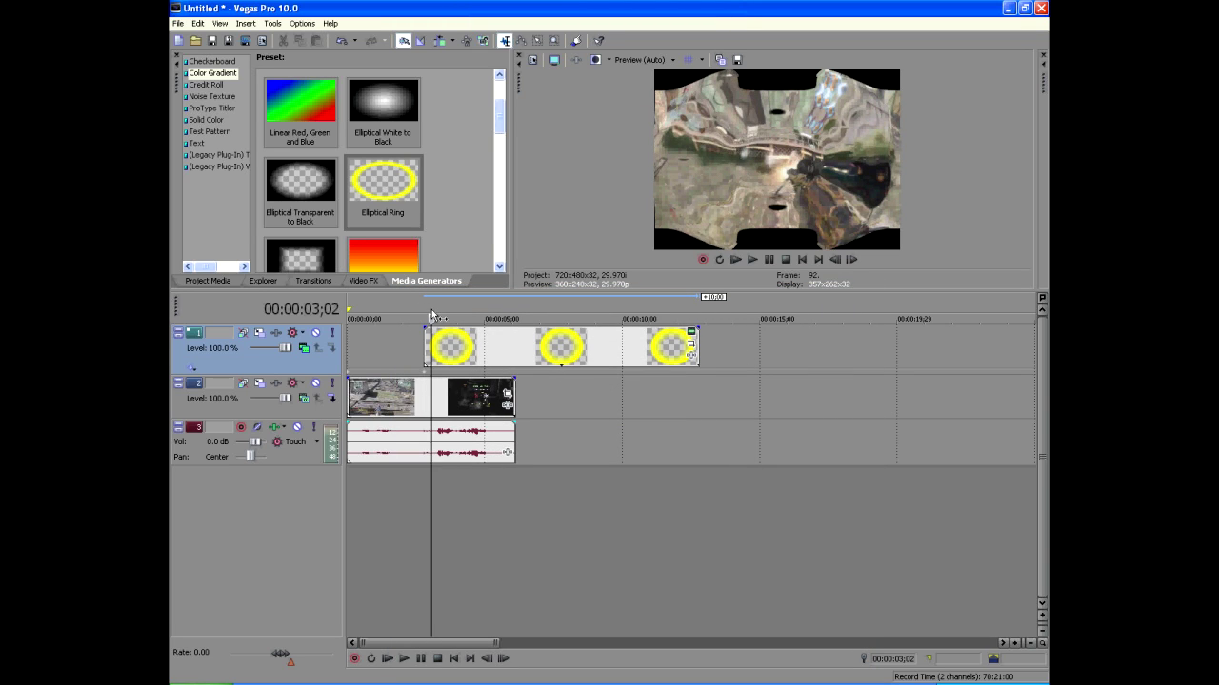
pyautogui.moveTo(361, 643); pyautogui.dragTo(386, 650)
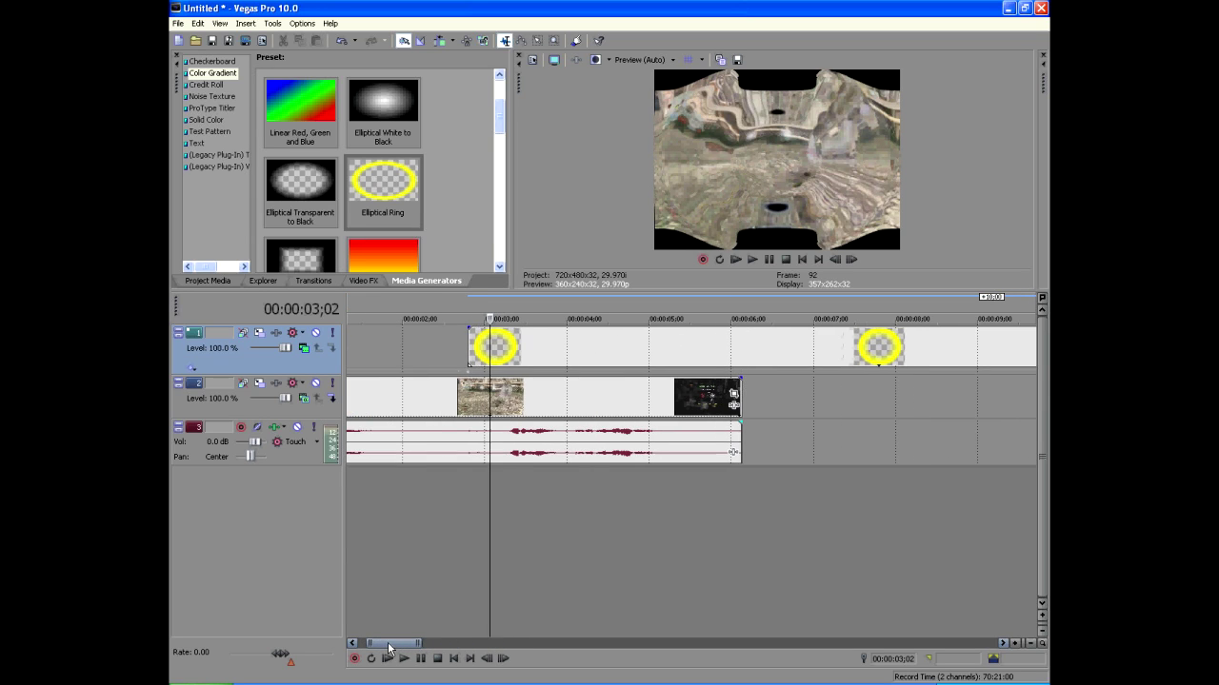
pyautogui.click(480, 312)
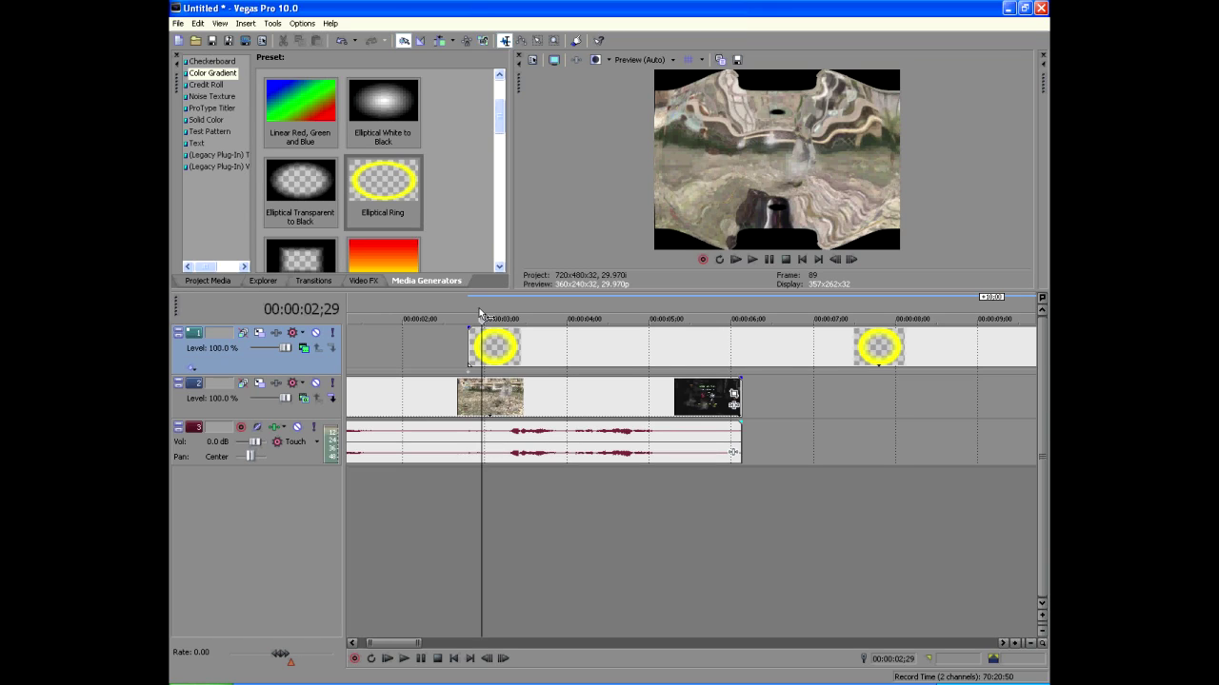
pyautogui.click(480, 313)
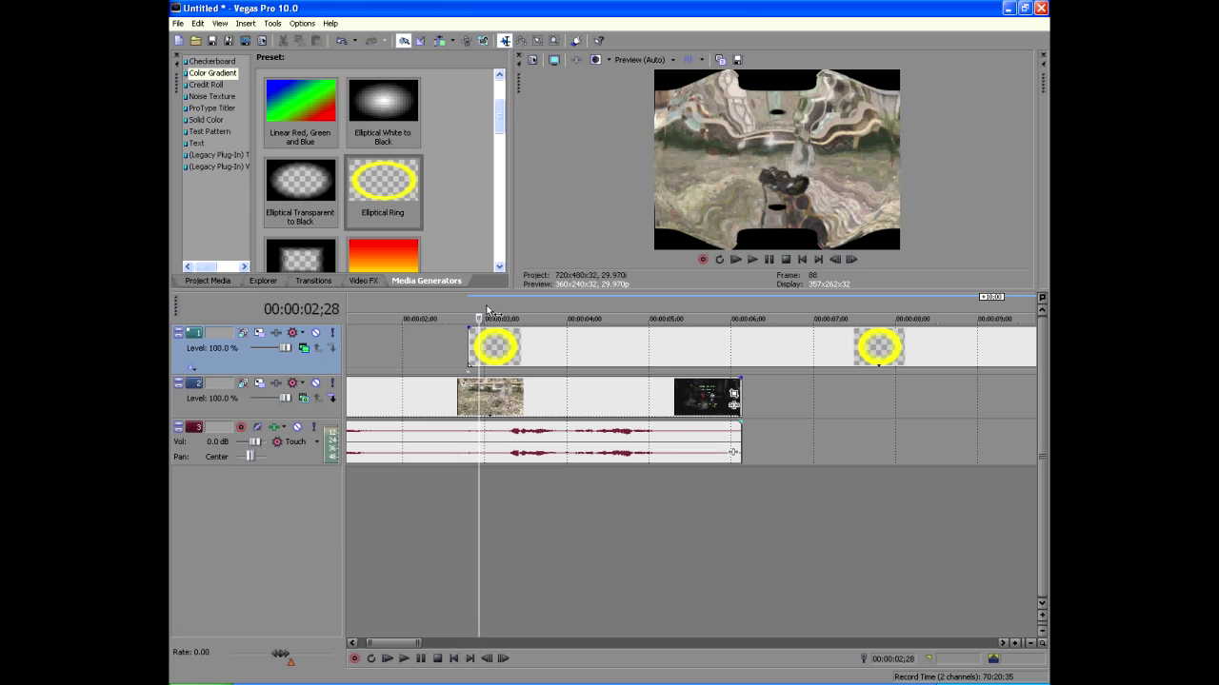
pyautogui.click(486, 311)
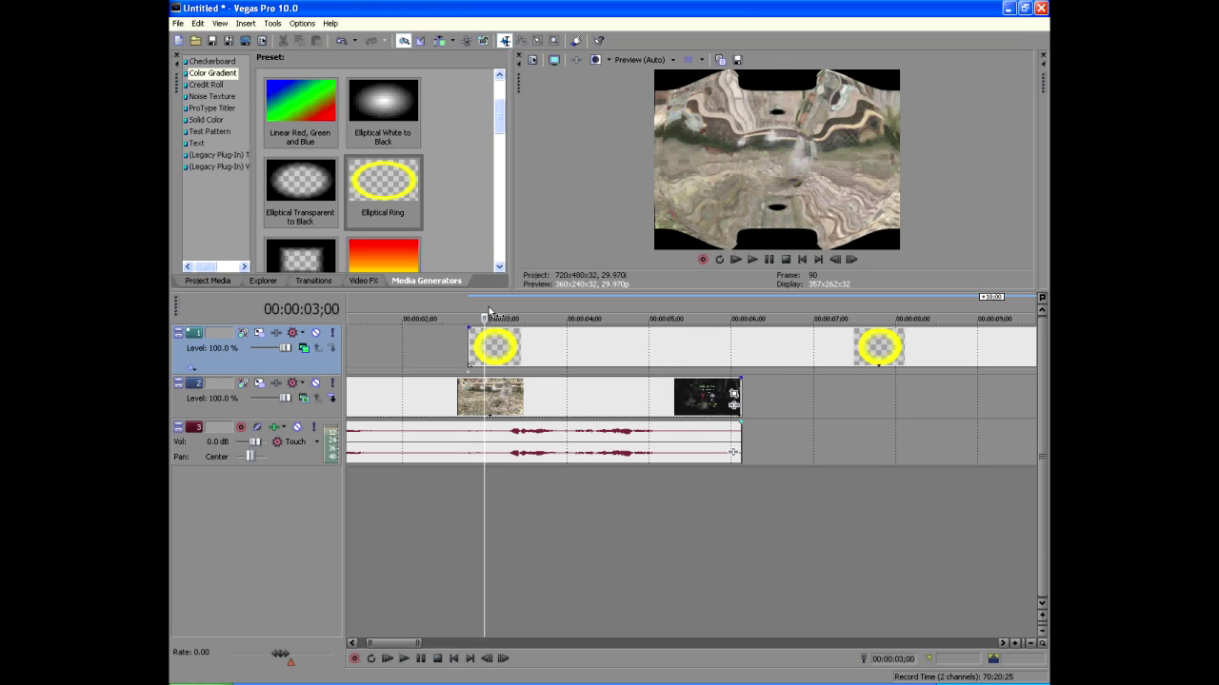
pyautogui.moveTo(486, 309); pyautogui.dragTo(494, 311)
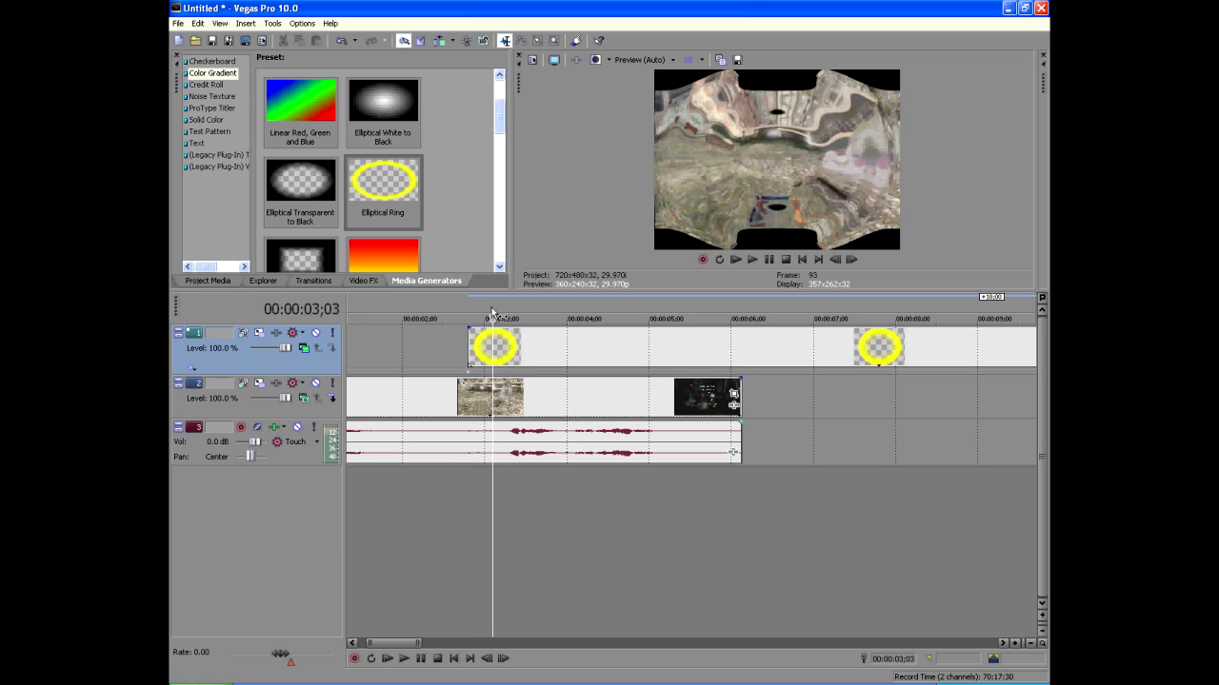
pyautogui.click(489, 314)
pyautogui.click(486, 312)
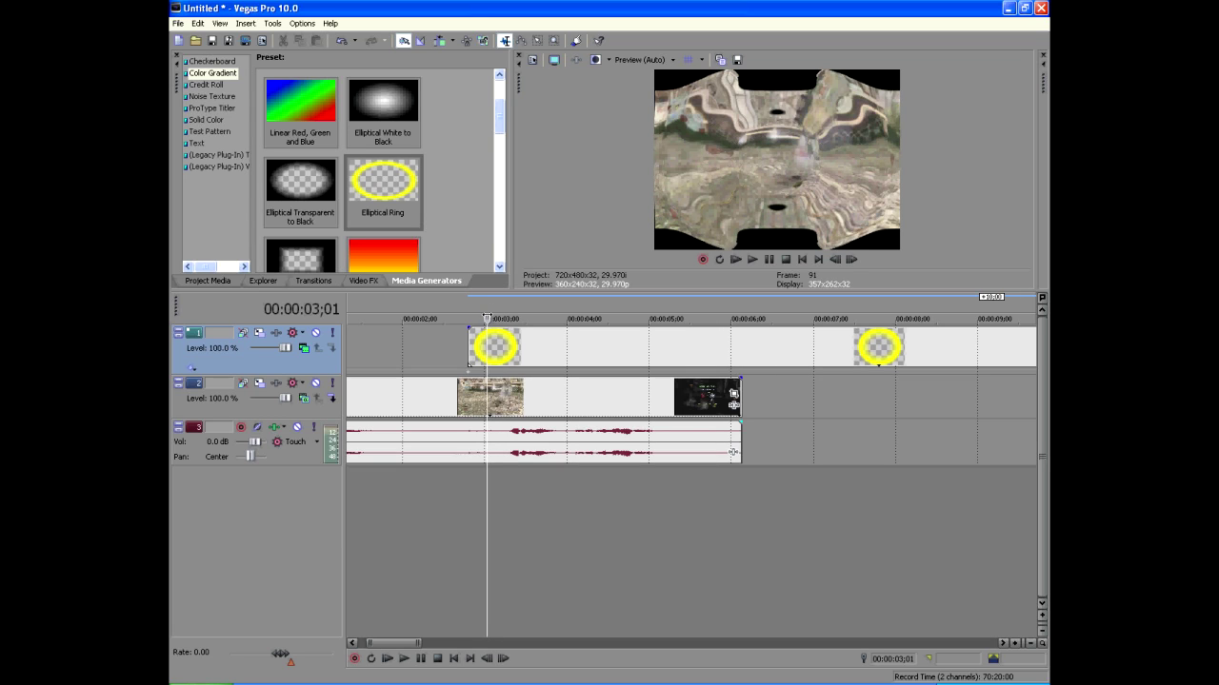
pyautogui.click(485, 314)
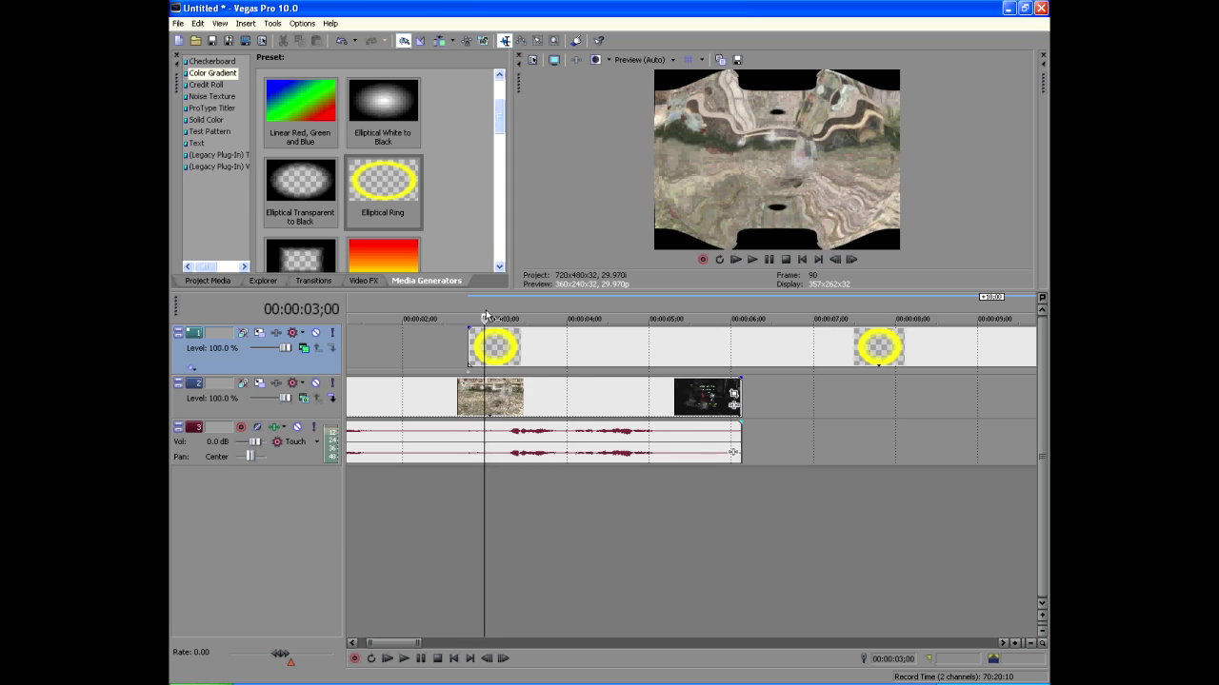
pyautogui.click(483, 315)
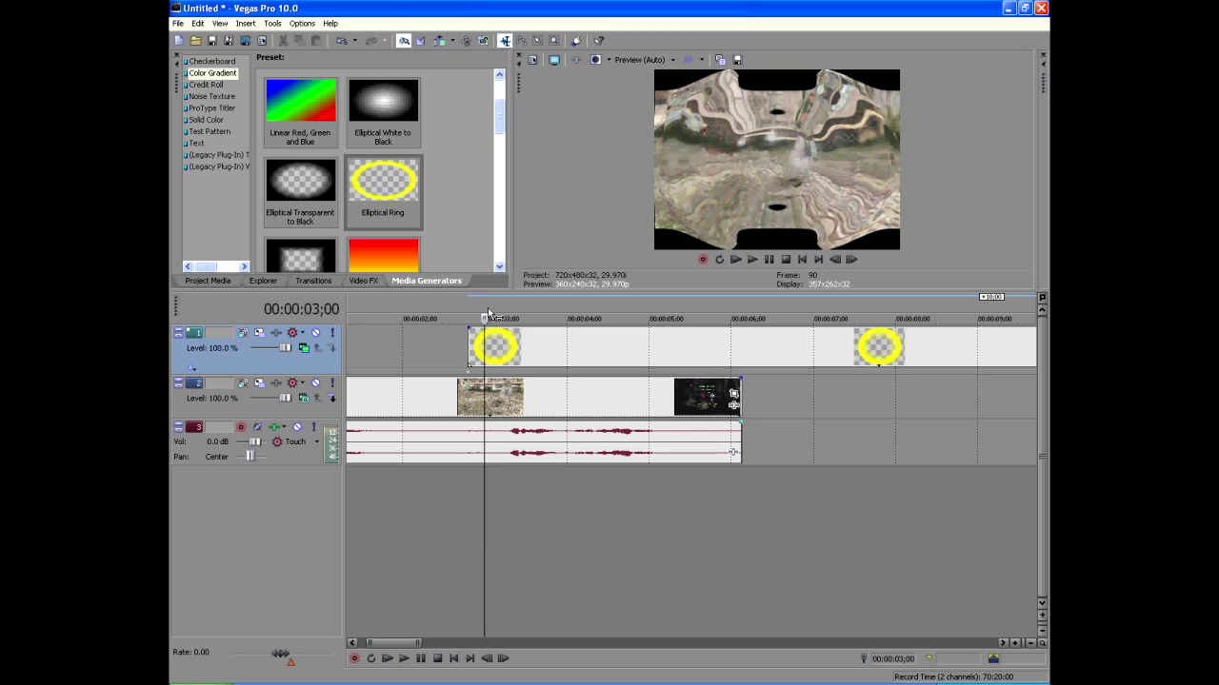
pyautogui.click(487, 315)
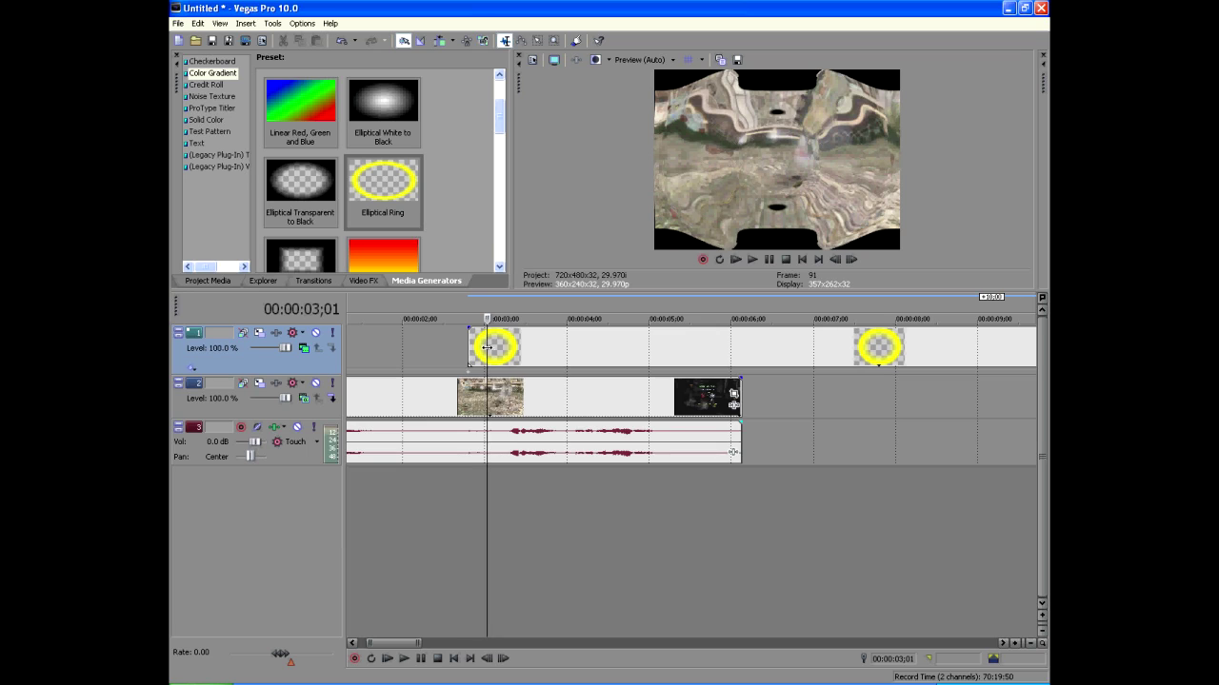
# Step: Split the ring event at 03;01 and delete the leftover right-hand piece
pyautogui.click(566, 360)
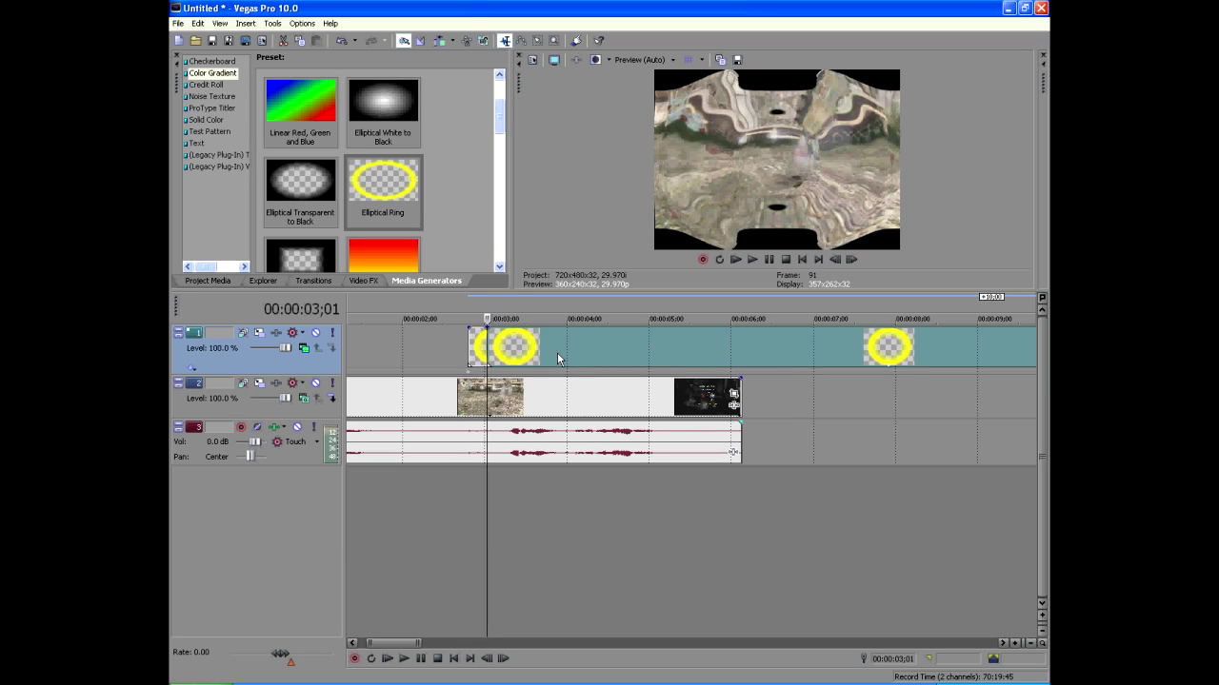
pyautogui.press('s')
pyautogui.moveTo(548, 355); pyautogui.dragTo(663, 348)
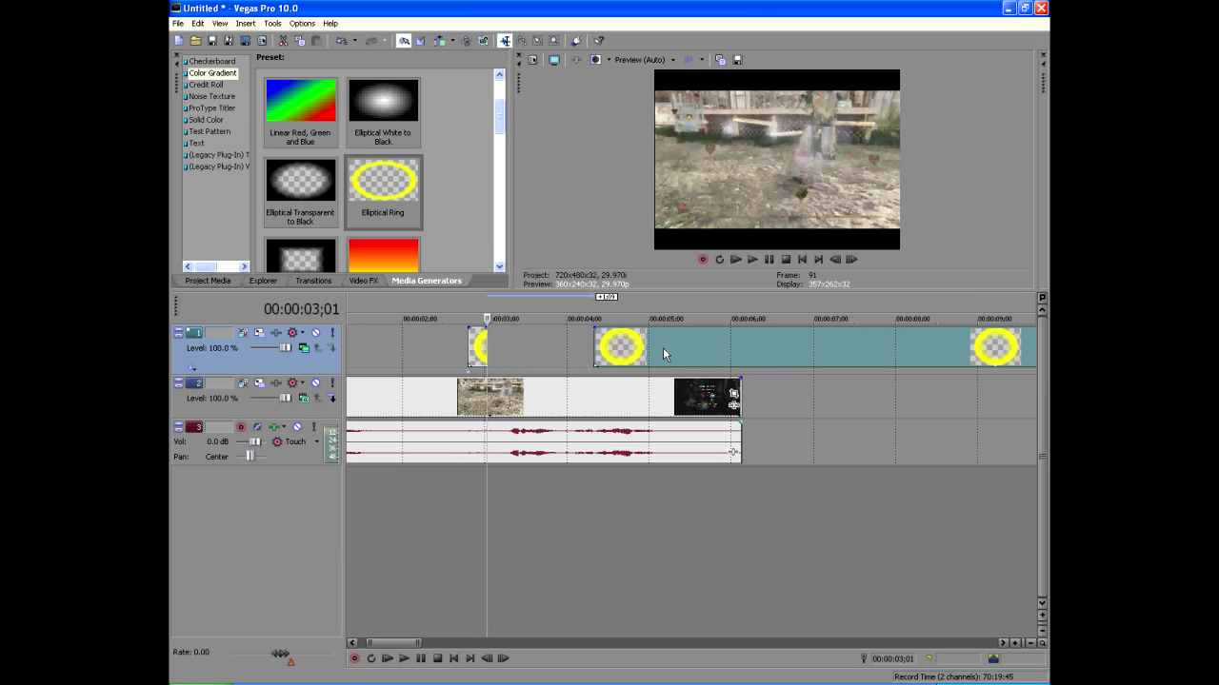
pyautogui.rightClick(664, 351)
pyautogui.click(694, 512)
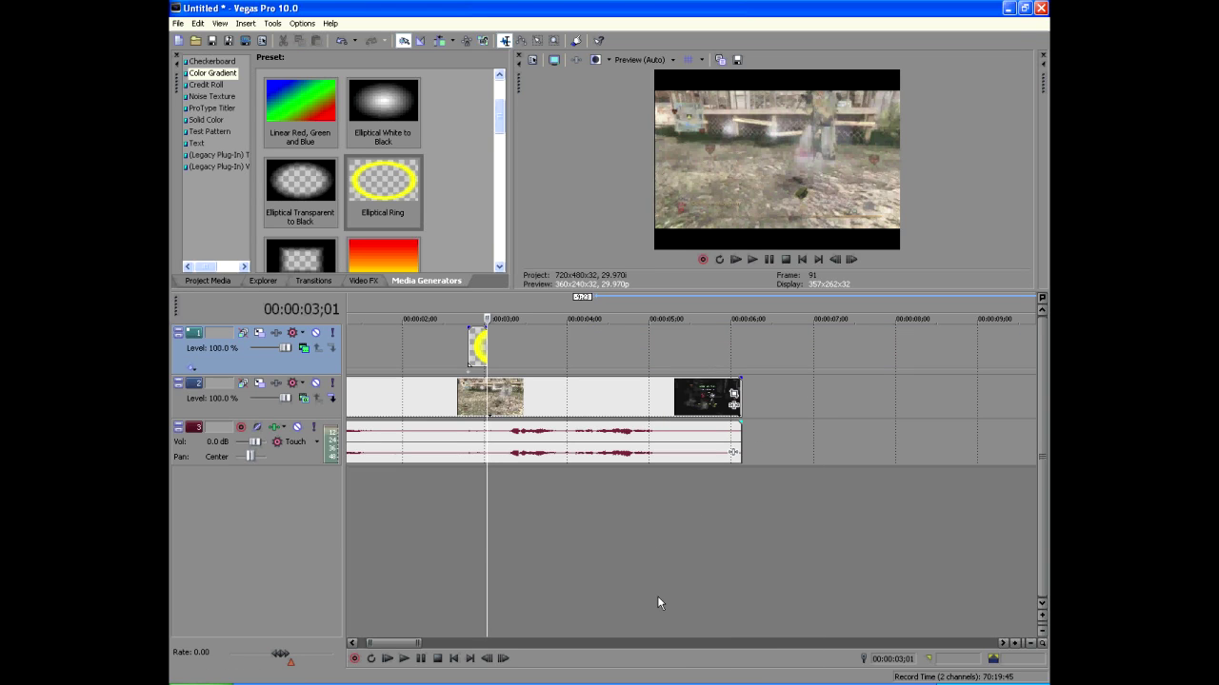
pyautogui.moveTo(368, 643)
pyautogui.mouseDown()
pyautogui.moveTo(401, 643)
pyautogui.moveTo(380, 646)
pyautogui.mouseUp()
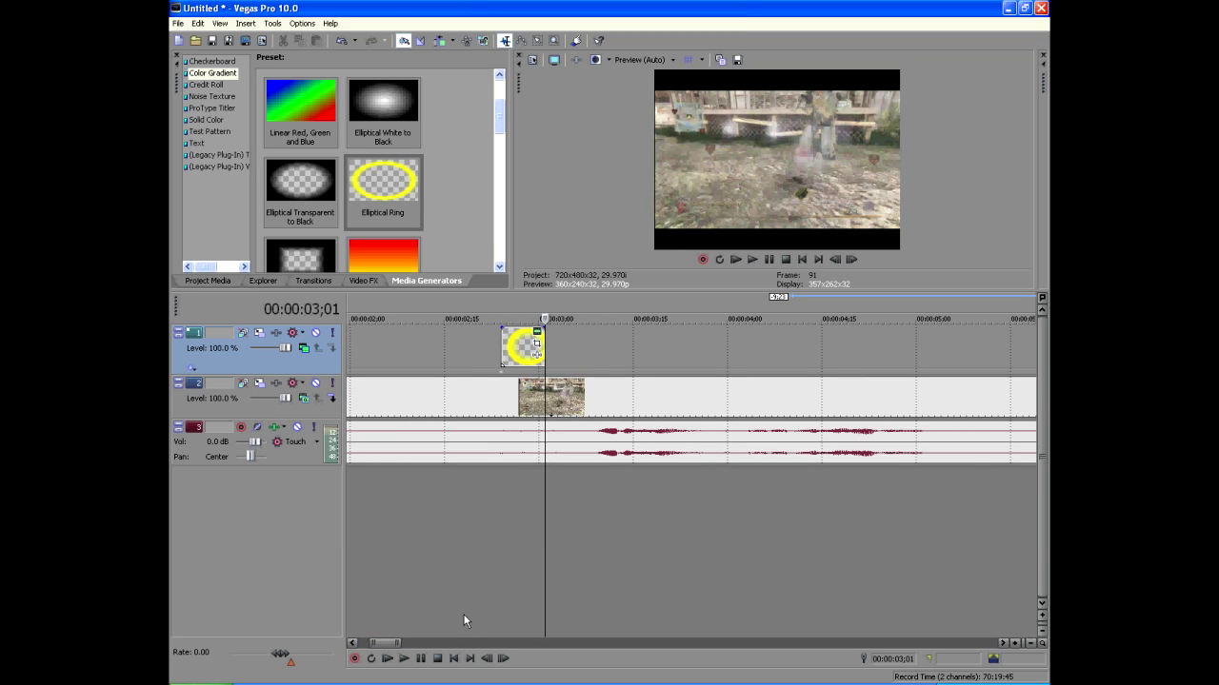
pyautogui.click(538, 349)
# Step: At 00:00:02;24, enlarge the ring's crop frame far beyond the picture so the ring shrinks
pyautogui.moveTo(472, 42)
pyautogui.mouseDown()
pyautogui.moveTo(511, 5)
pyautogui.moveTo(477, 43)
pyautogui.mouseUp()
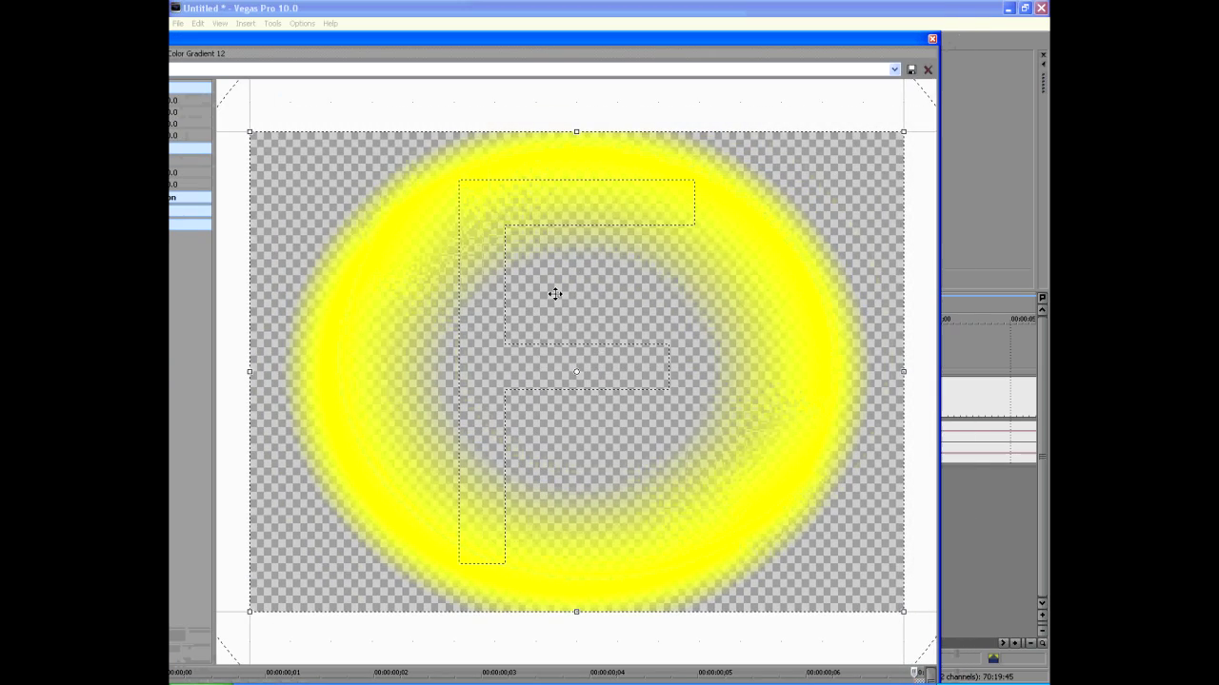
pyautogui.scroll(-5, 560, 324)
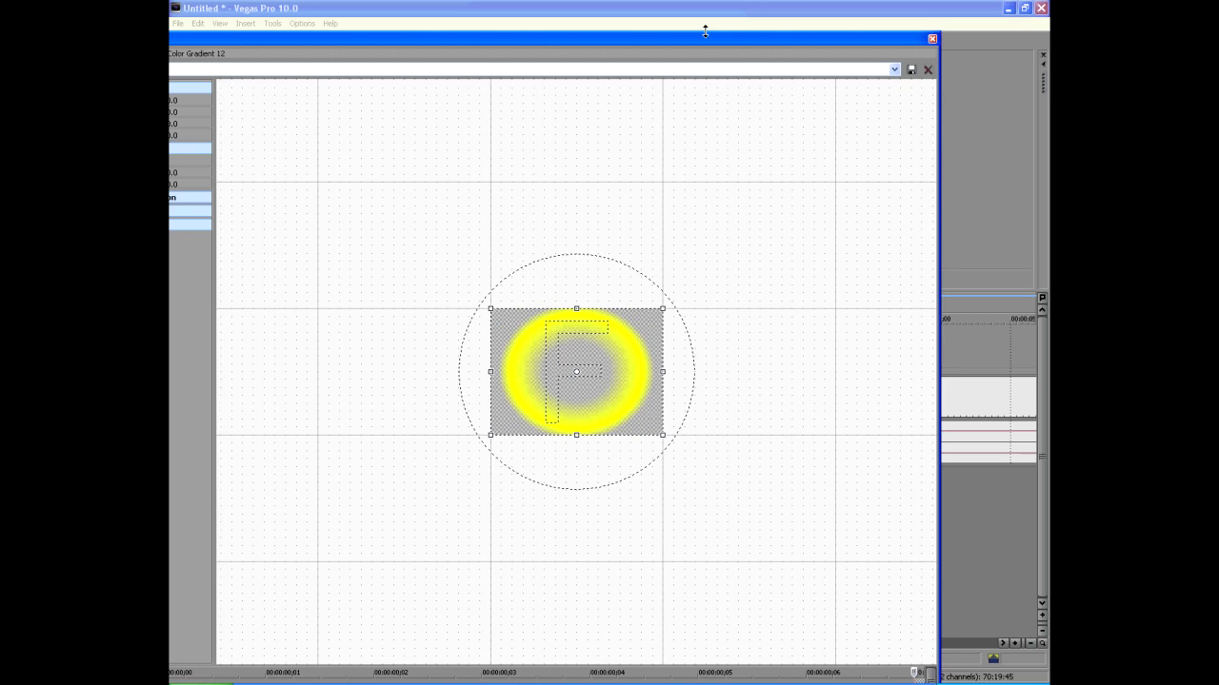
pyautogui.moveTo(708, 36); pyautogui.dragTo(718, 301)
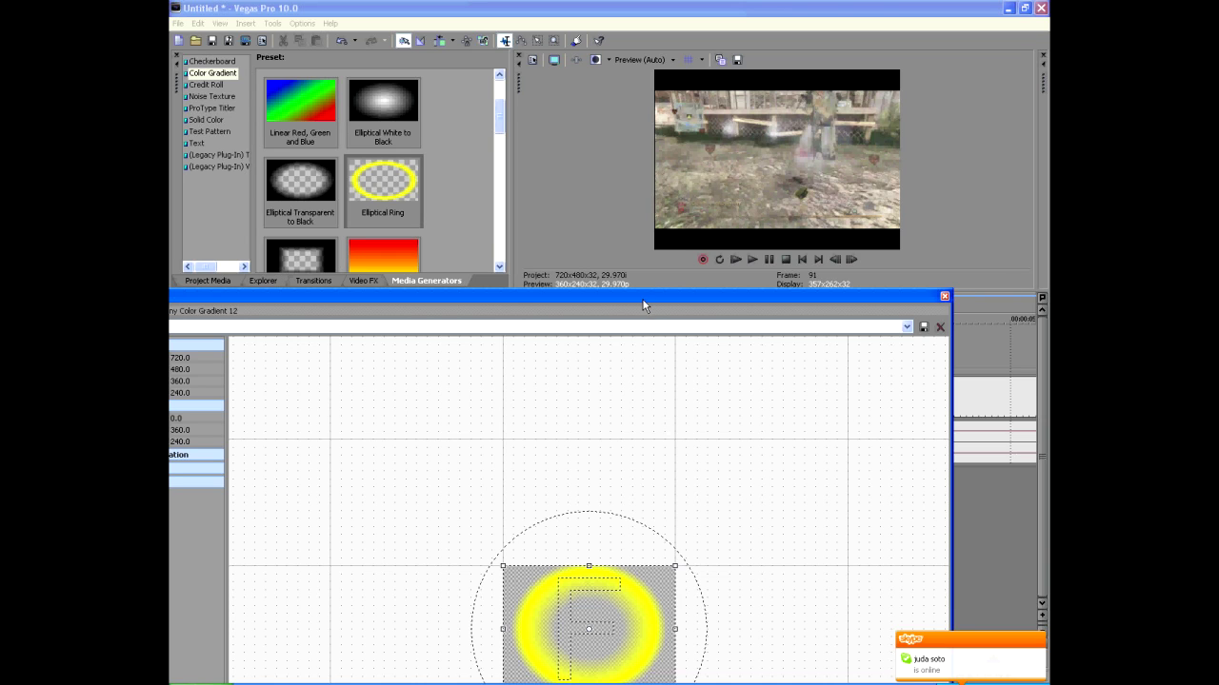
pyautogui.moveTo(644, 298); pyautogui.dragTo(643, 491)
pyautogui.click(501, 314)
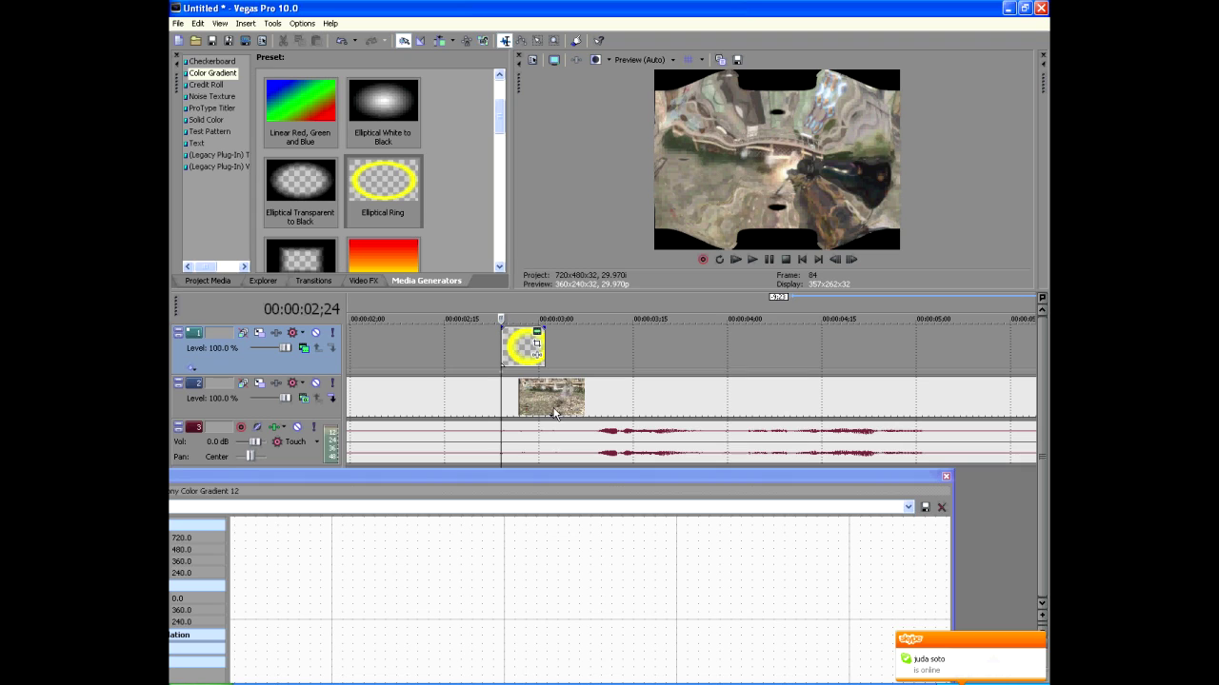
pyautogui.moveTo(602, 471); pyautogui.dragTo(592, 109)
pyautogui.scroll(-5, 667, 386)
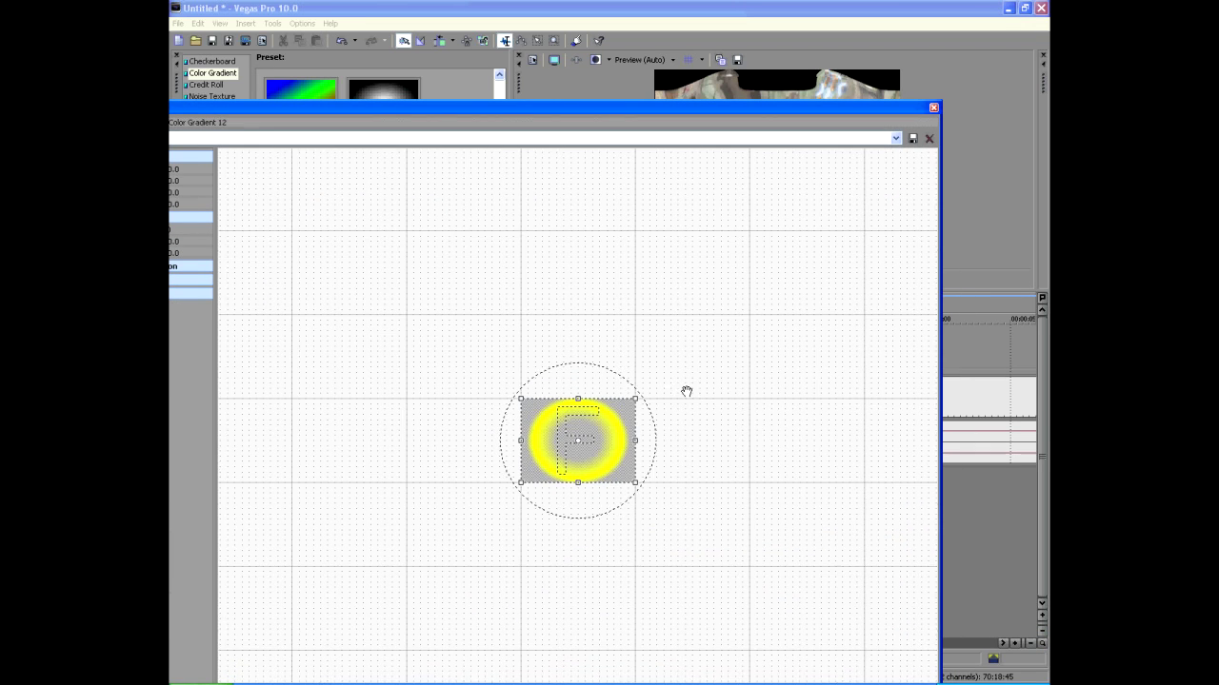
pyautogui.moveTo(616, 413); pyautogui.dragTo(865, 308)
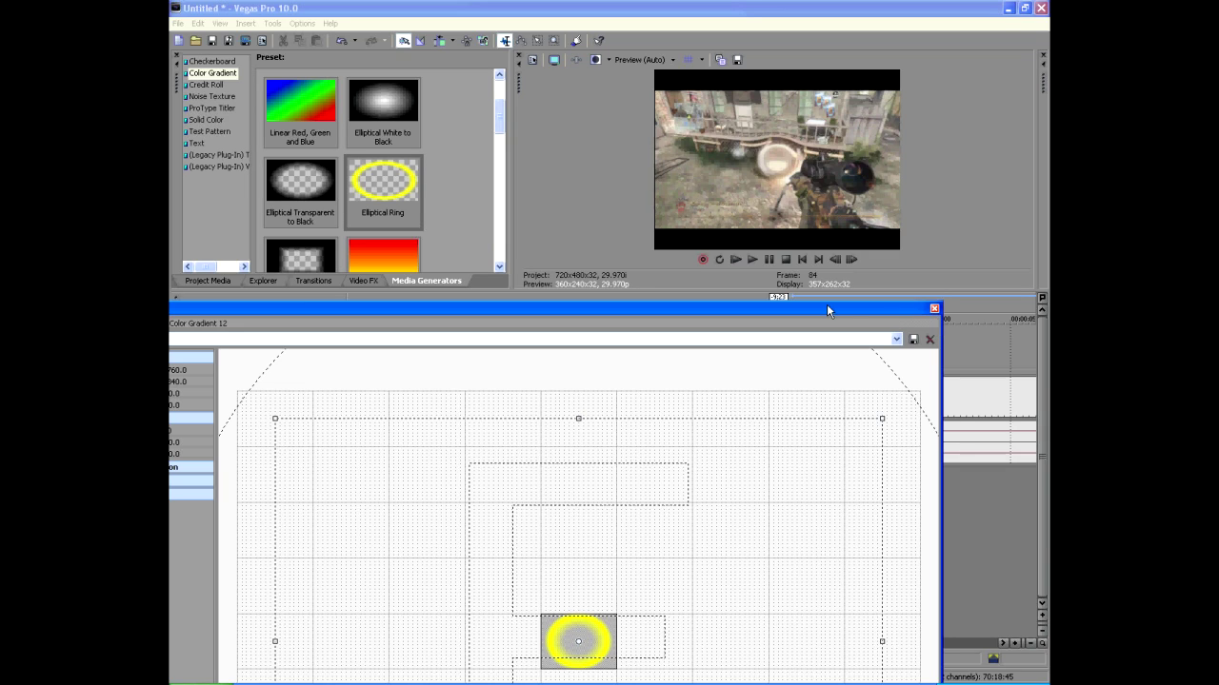
# Step: Move the Pan/Crop cursor to the ring clip's last frame
pyautogui.moveTo(826, 304); pyautogui.dragTo(830, 13)
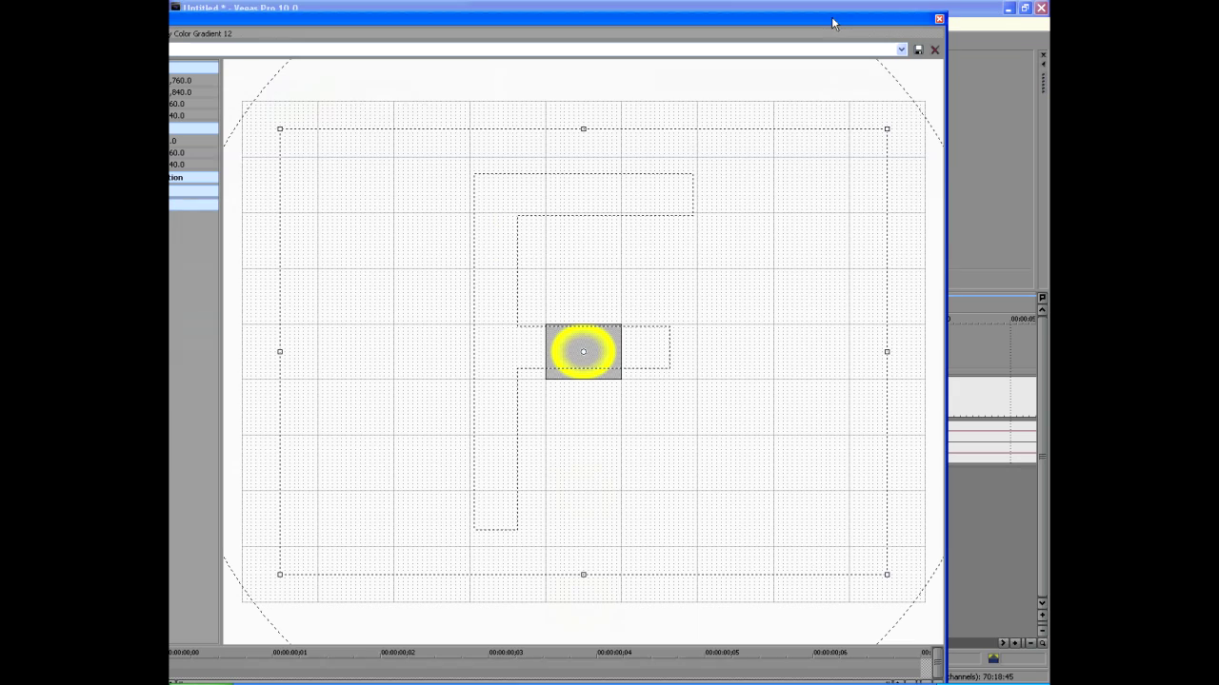
pyautogui.click(923, 668)
pyautogui.moveTo(797, 8); pyautogui.dragTo(797, 624)
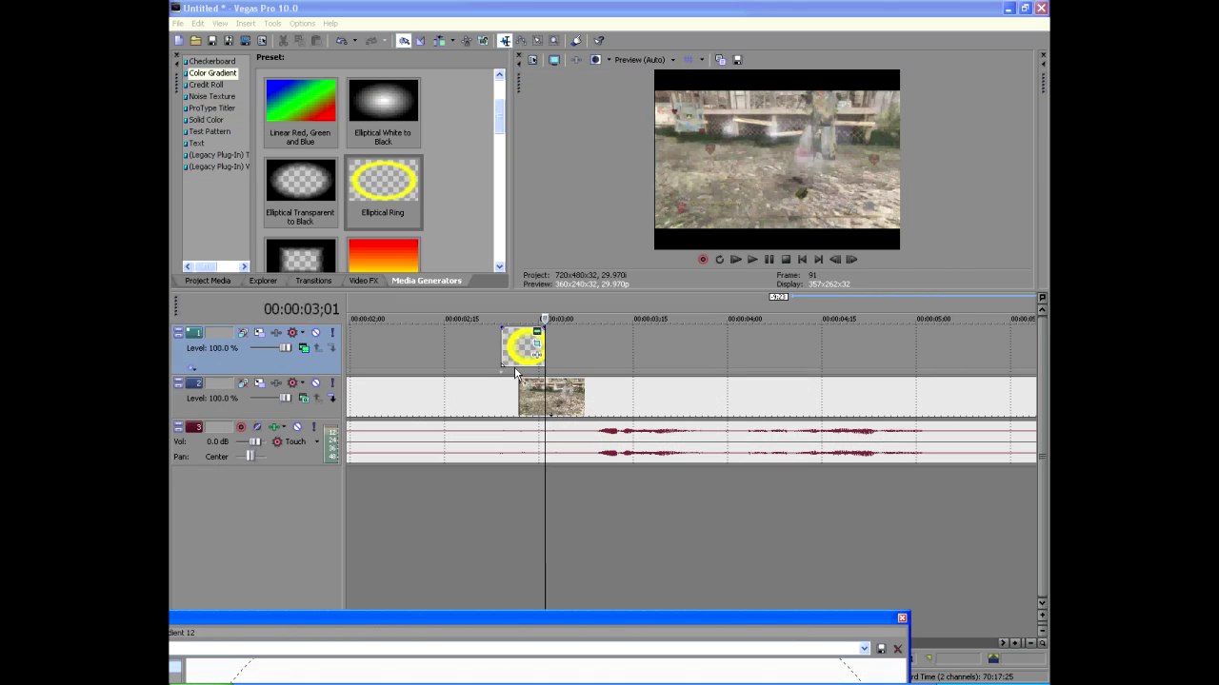
pyautogui.moveTo(539, 622); pyautogui.dragTo(664, 33)
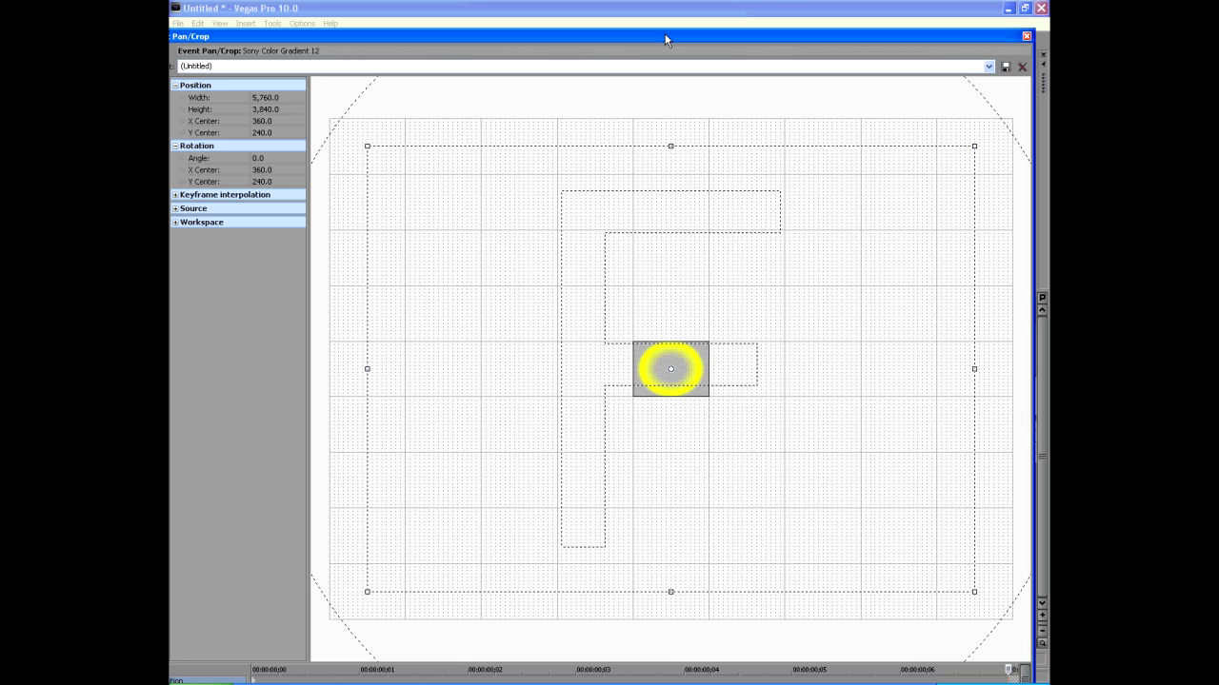
# Step: Restore the crop, shrink it to 61.4 × 40.9, and close Pan/Crop
pyautogui.rightClick(787, 439)
pyautogui.click(809, 454)
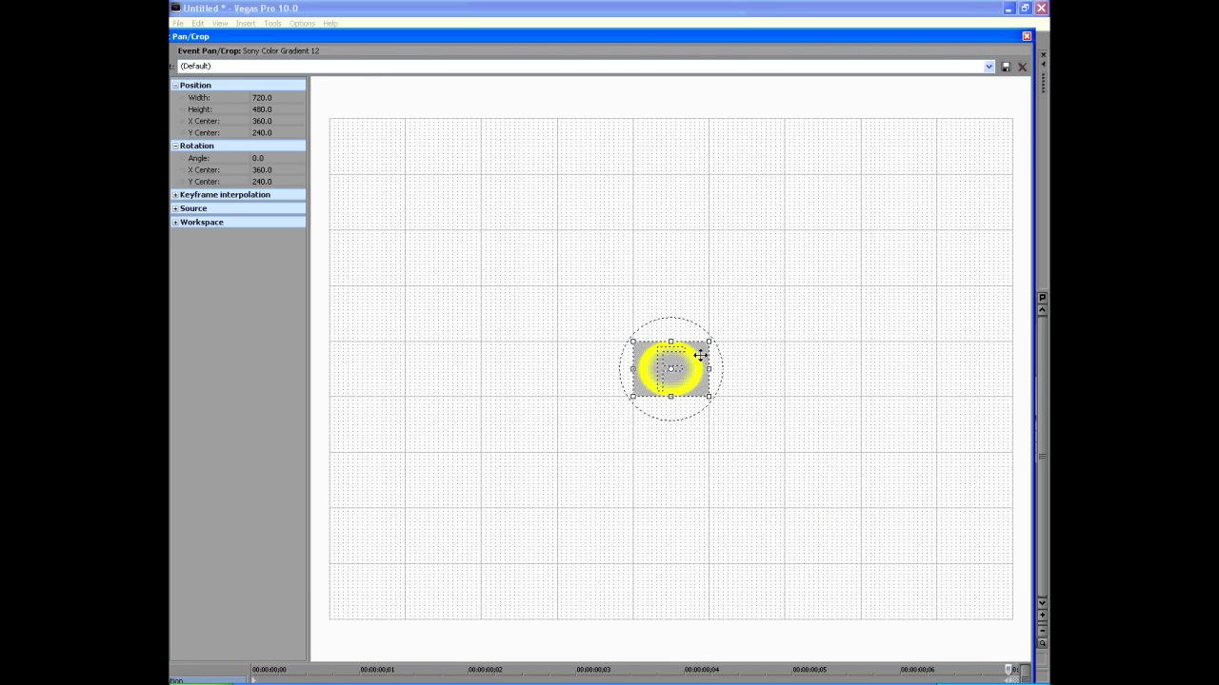
pyautogui.scroll(5, 702, 470)
pyautogui.scroll(8, 701, 471)
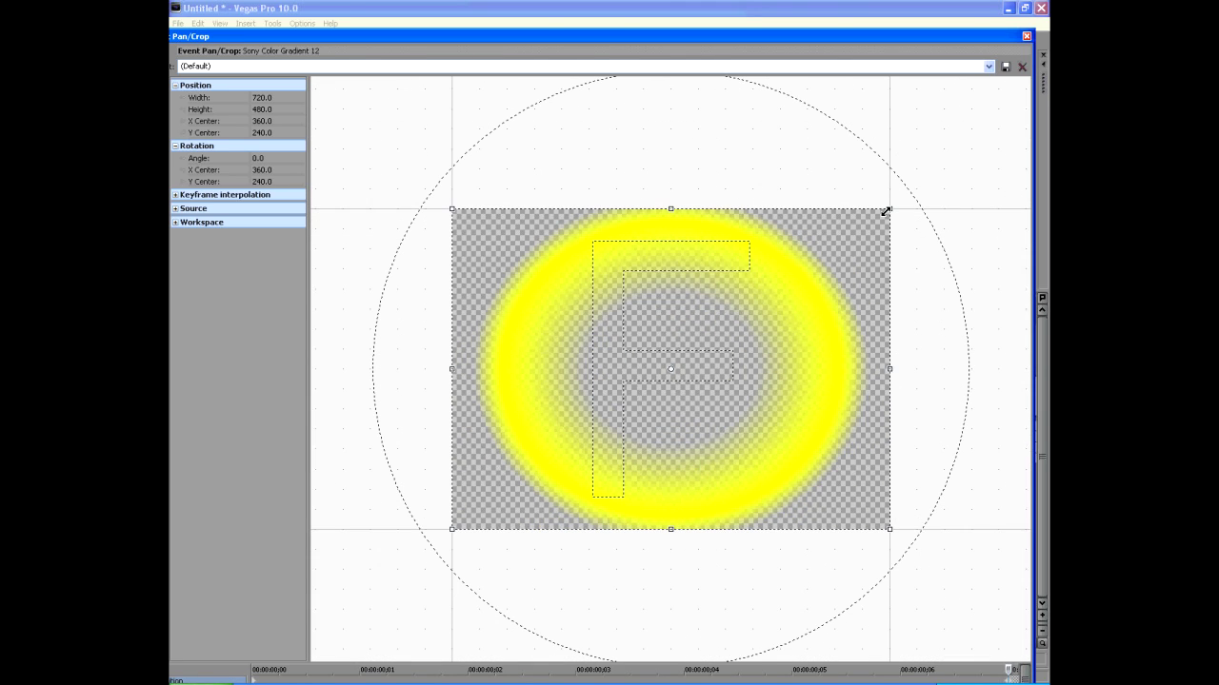
pyautogui.moveTo(888, 210); pyautogui.dragTo(701, 358)
pyautogui.click(1026, 36)
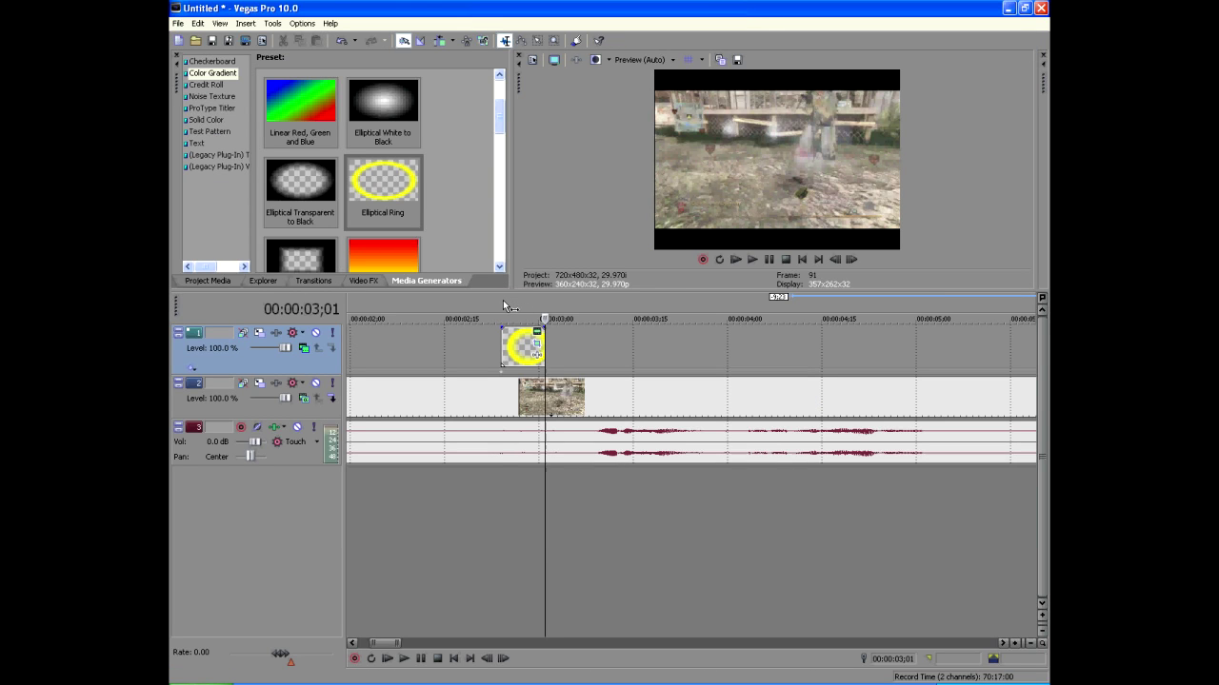
pyautogui.click(499, 318)
pyautogui.press('space')
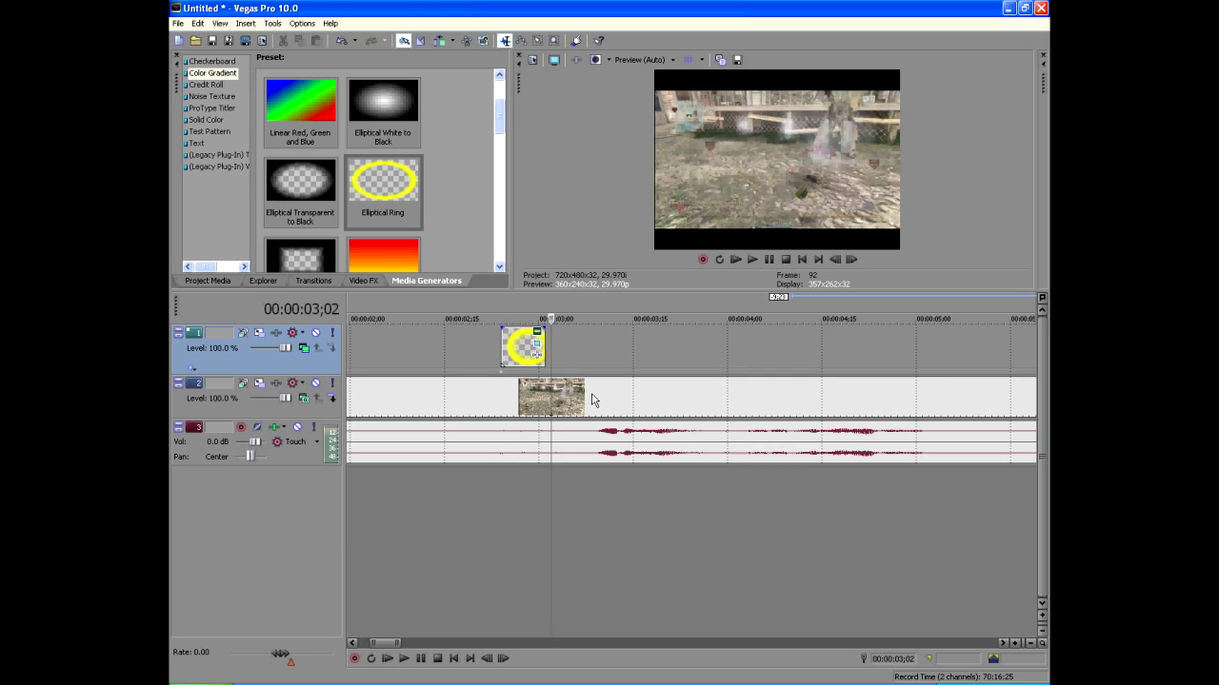
pyautogui.press('Left')
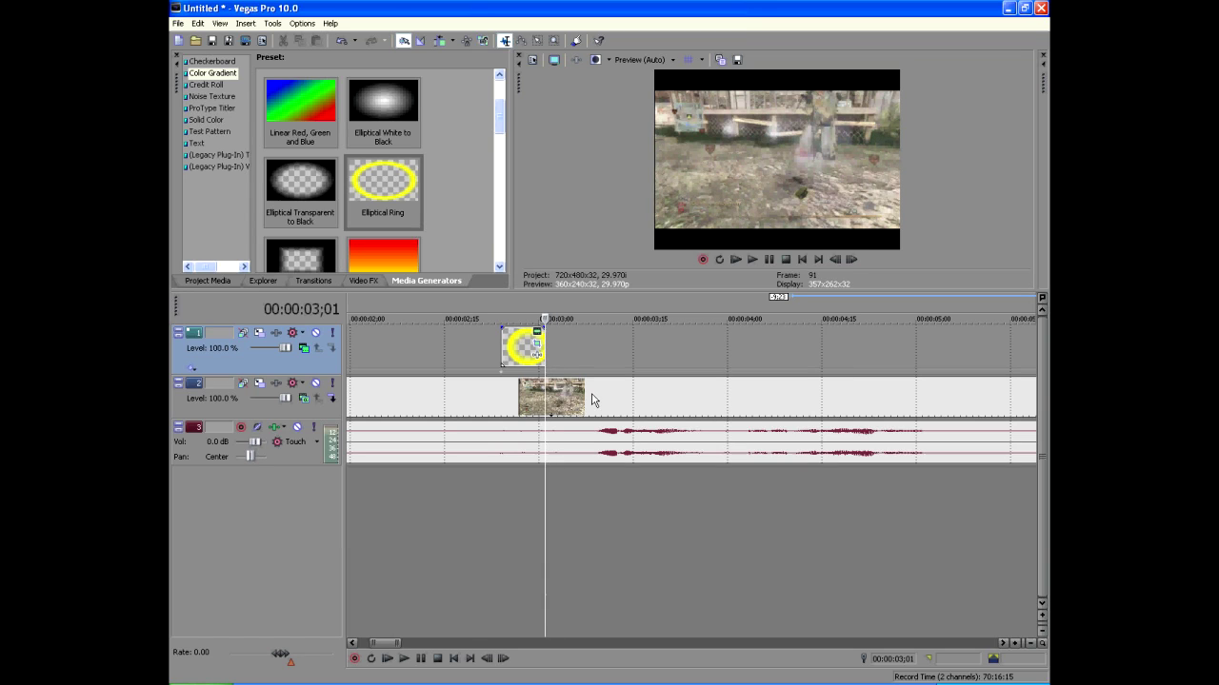
# Step: Set both the end and start pan/crop keyframes of the ring clip to Smooth
pyautogui.click(538, 347)
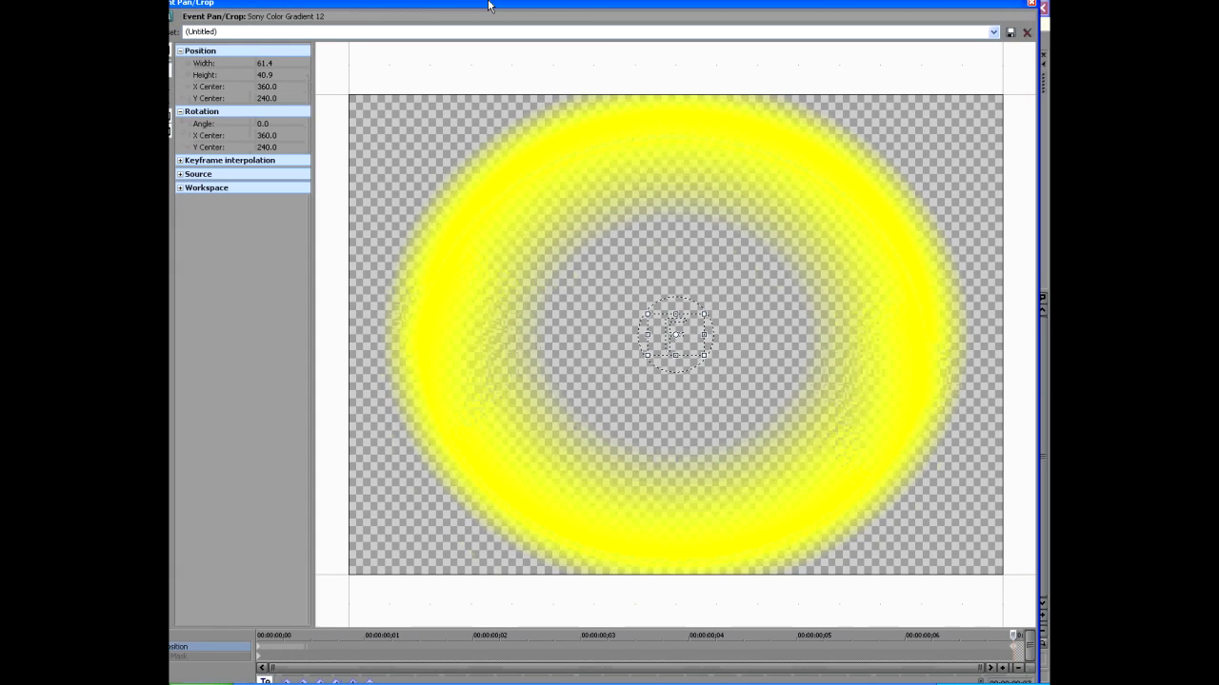
pyautogui.rightClick(1013, 649)
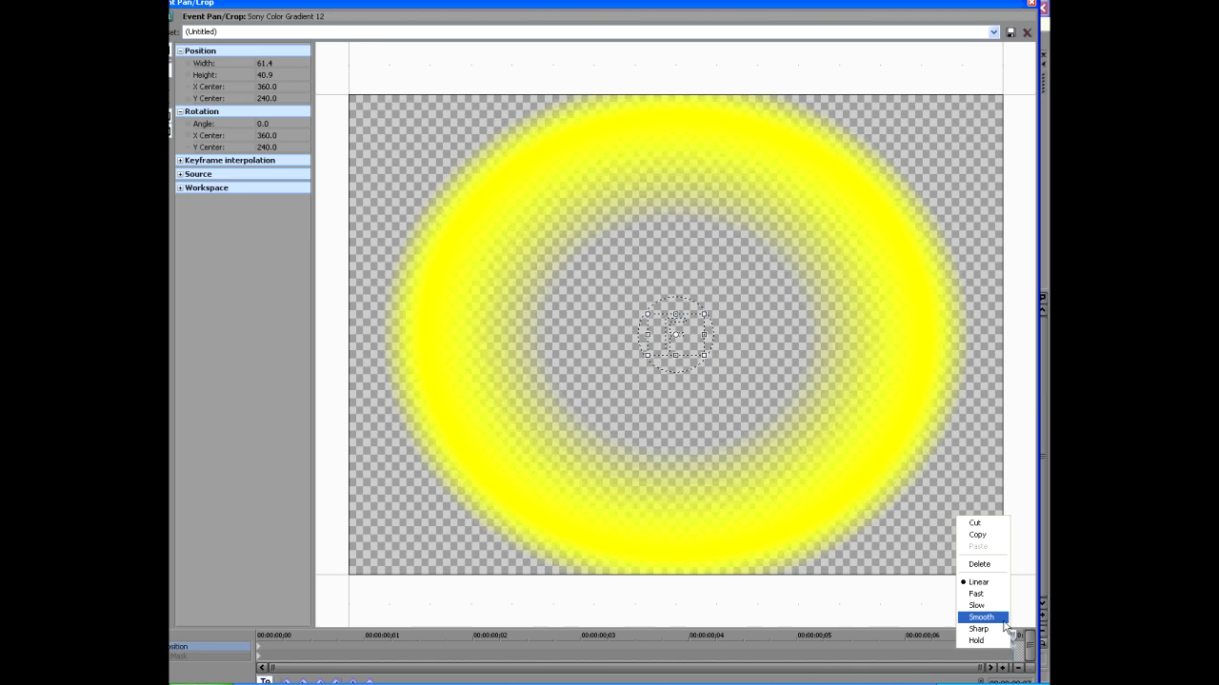
pyautogui.click(1005, 625)
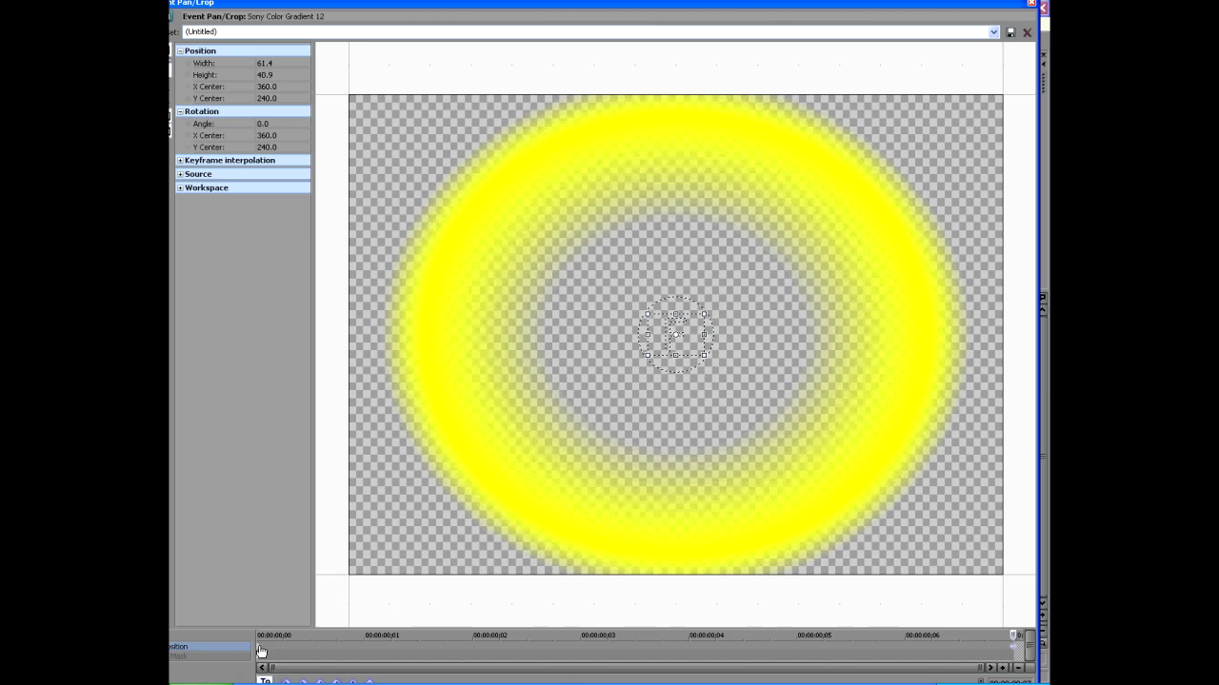
pyautogui.rightClick(260, 648)
pyautogui.click(281, 617)
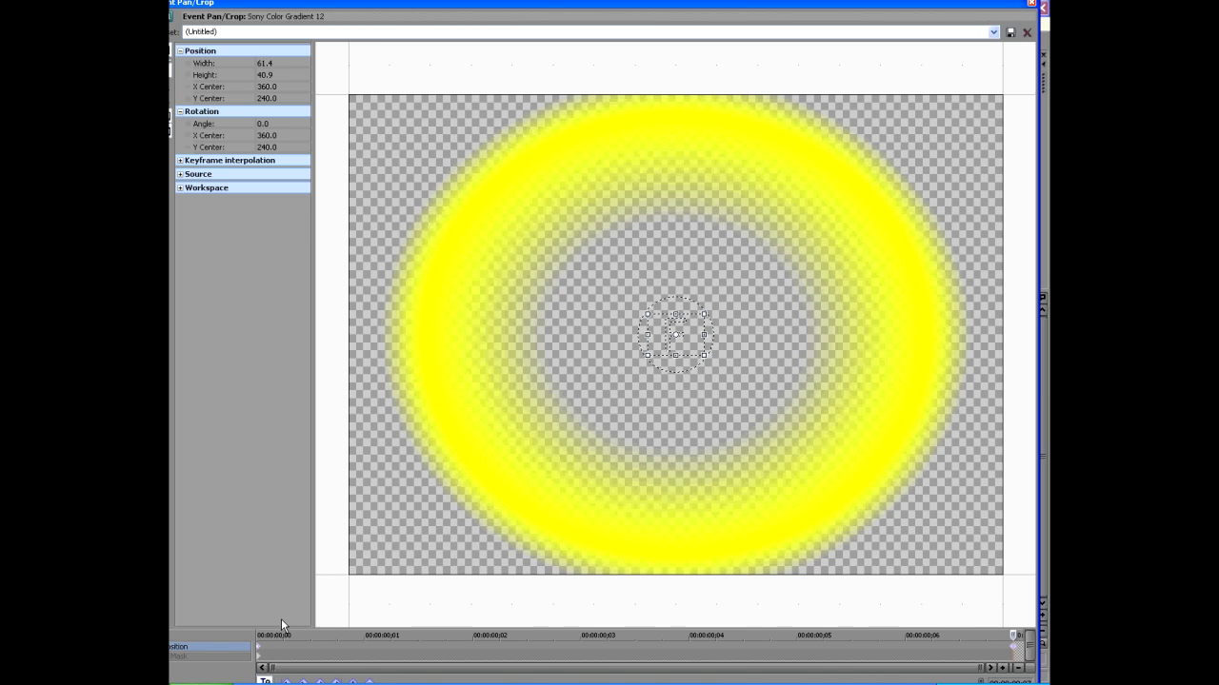